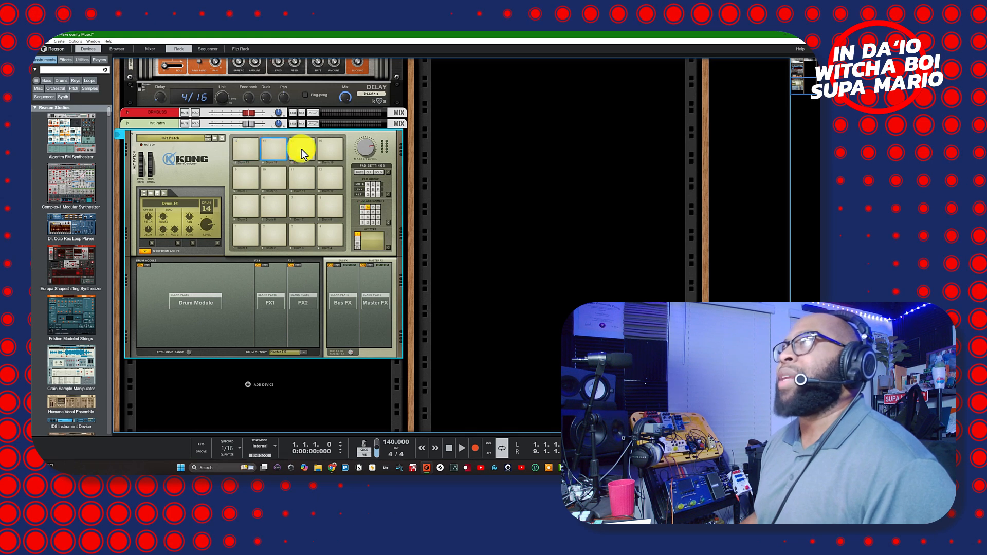
- Audition pads 16 and 5, then select pad 1 so the display shows Drum 1
left_click(330, 148)
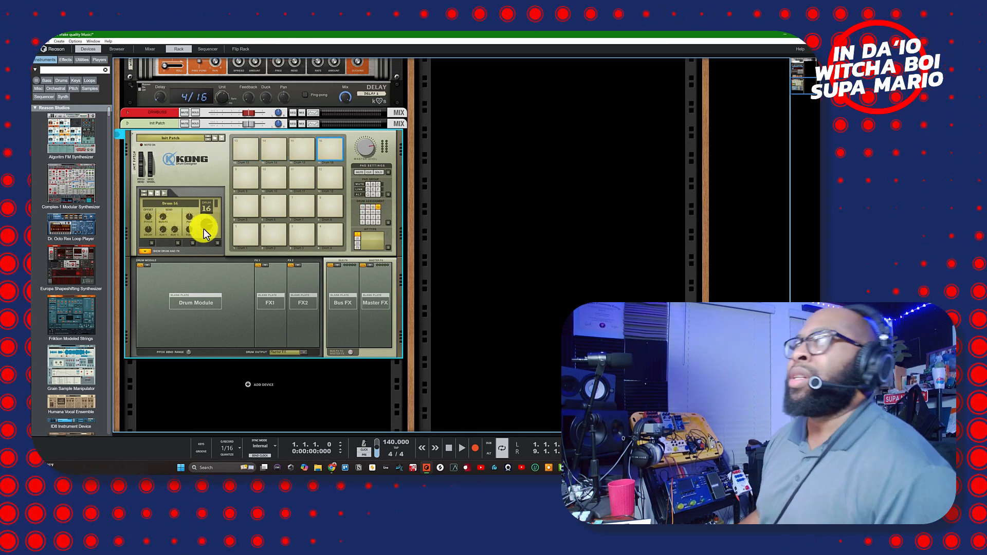
left_click(247, 188)
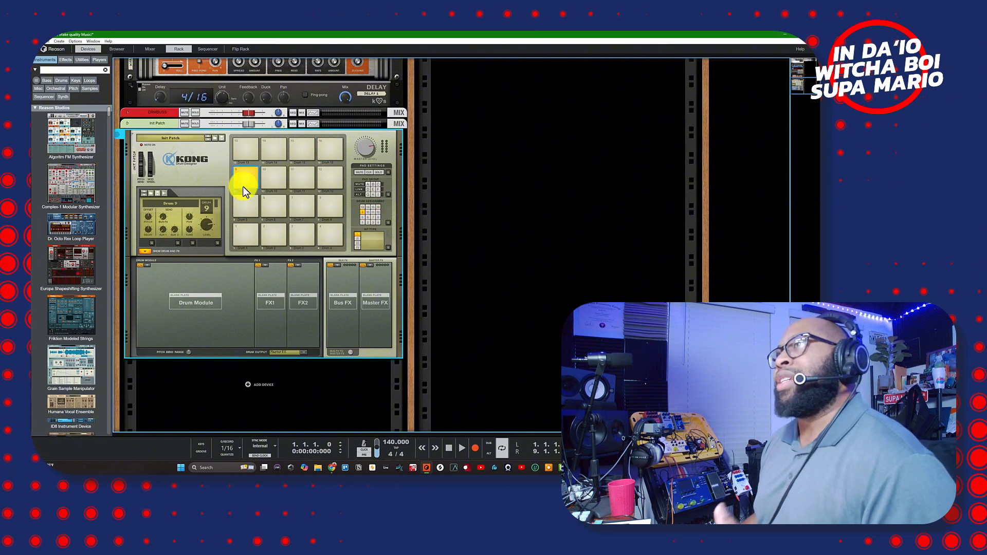
left_click(245, 210)
left_click(246, 237)
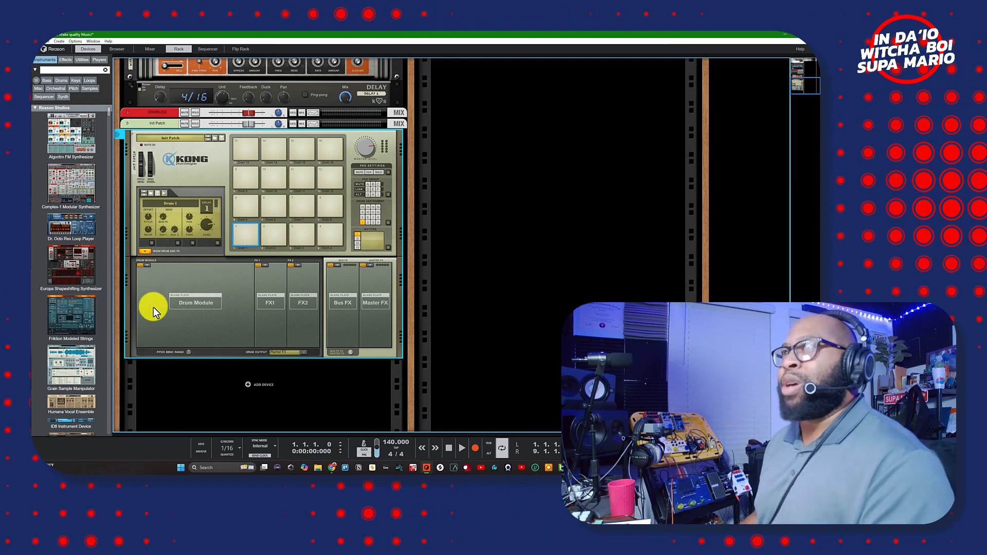
left_click(144, 254)
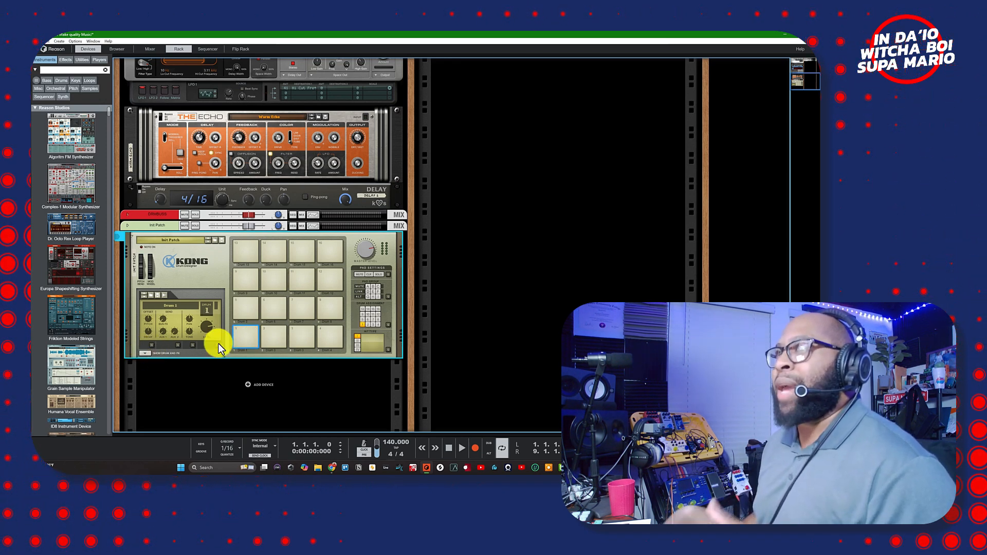
left_click(152, 353)
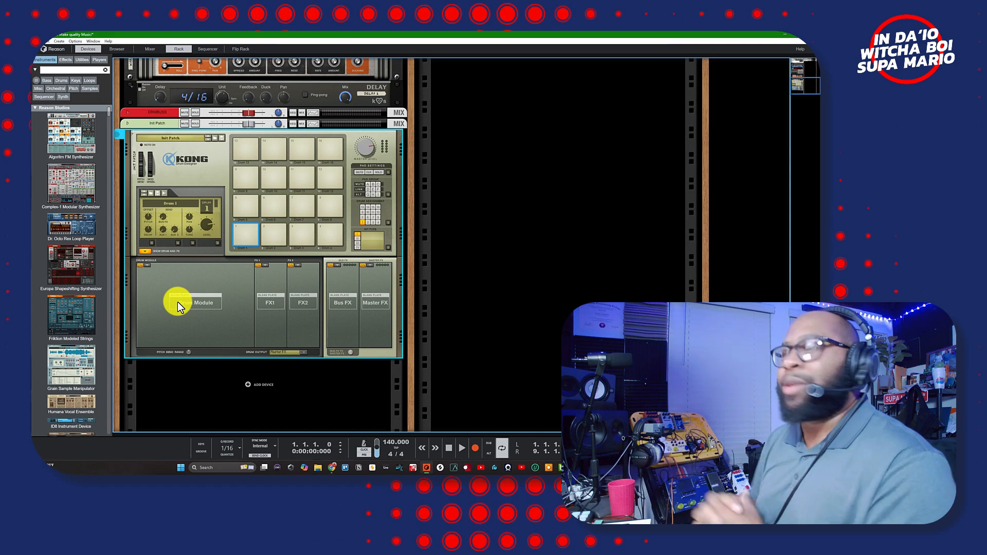
- Choose NN-Nano Sampler from Drum 1's drum module slot list
left_click(147, 265)
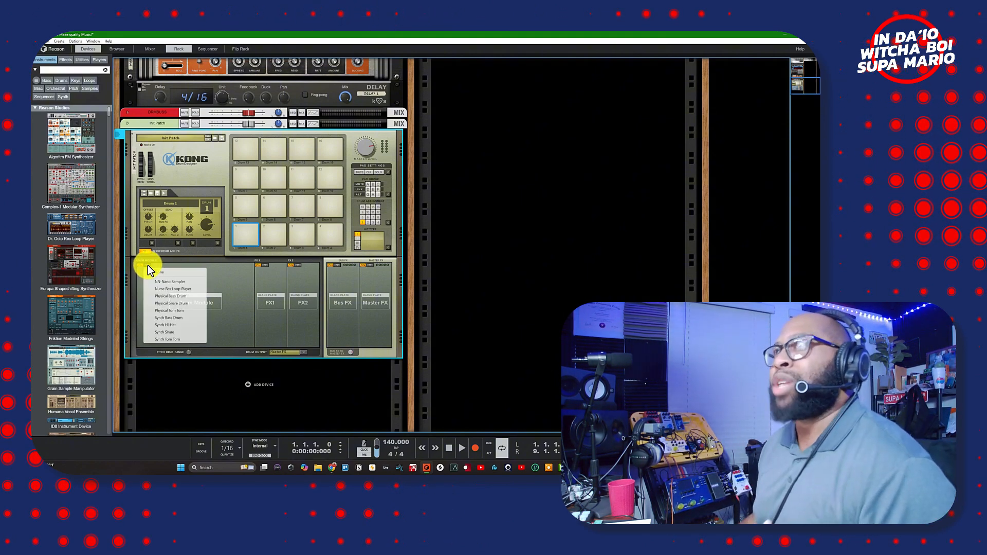
left_click(177, 282)
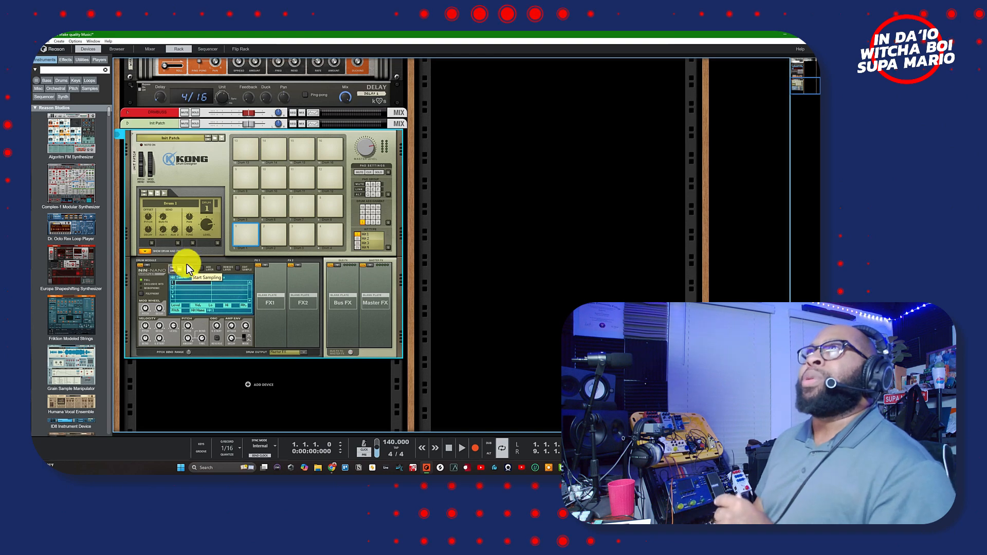
scroll(186, 264, "up", 10)
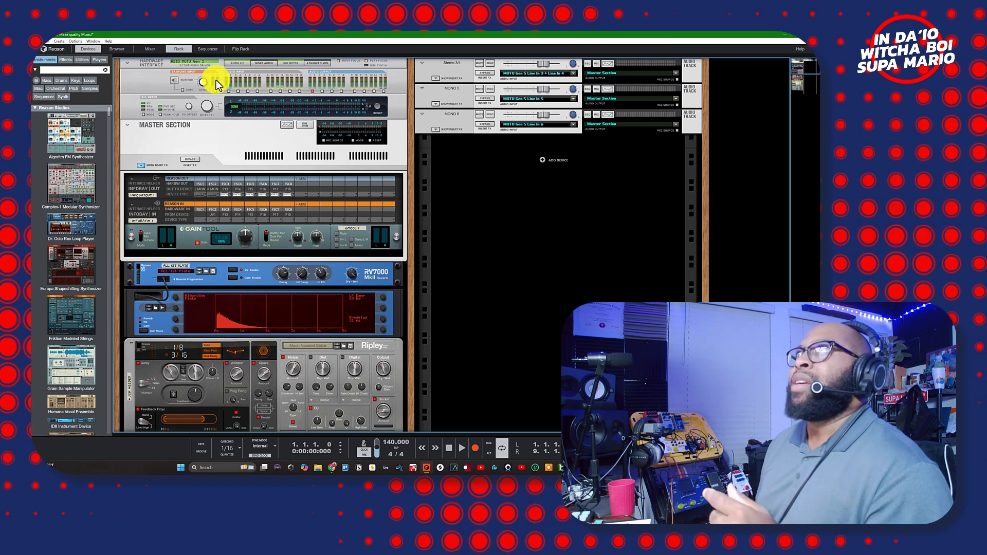
scroll(215, 93, "down", 10)
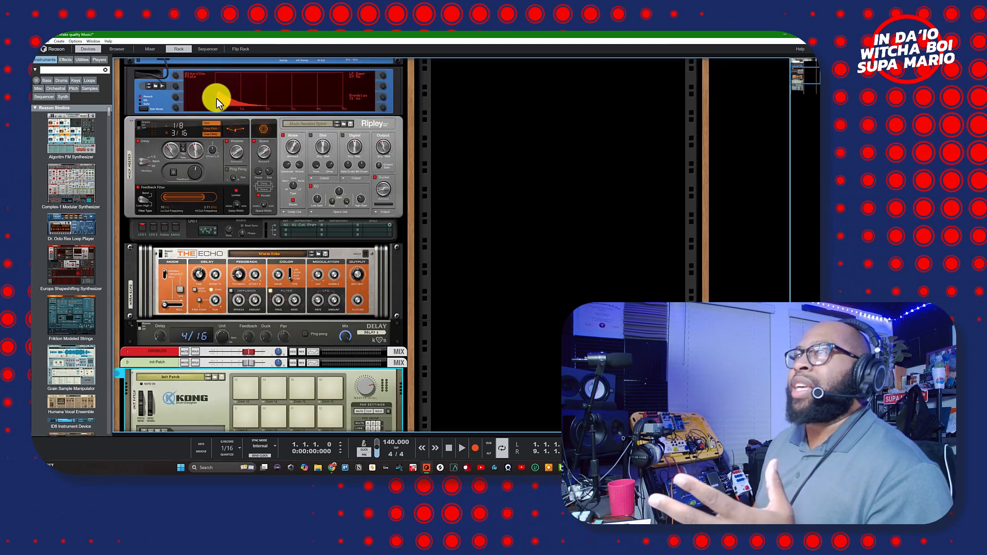
scroll(216, 97, "down", 5)
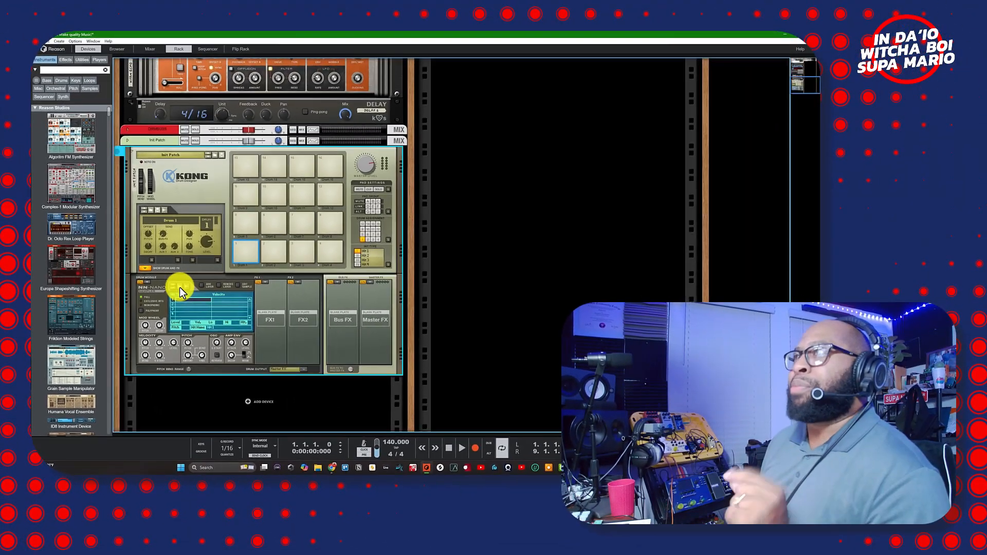
left_click(185, 286)
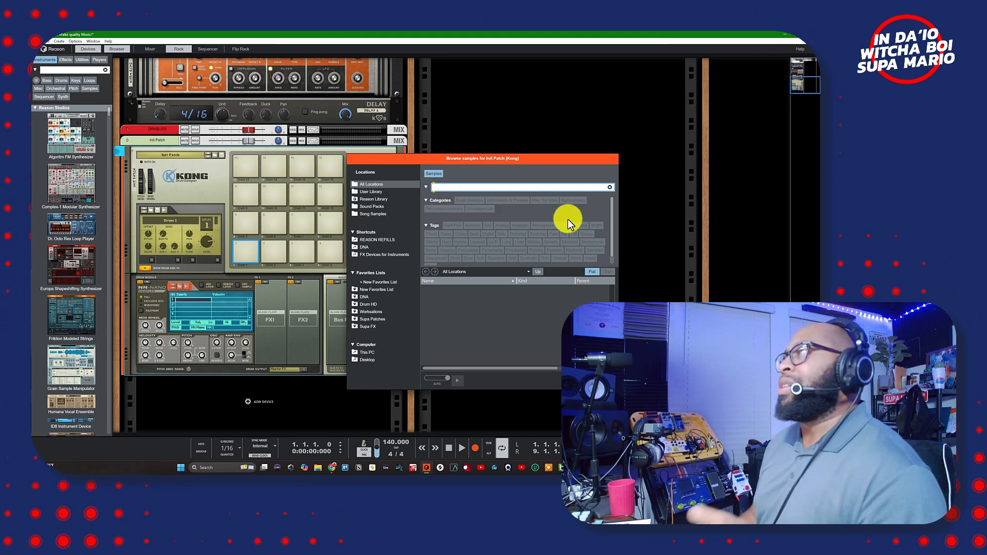
left_click(598, 381)
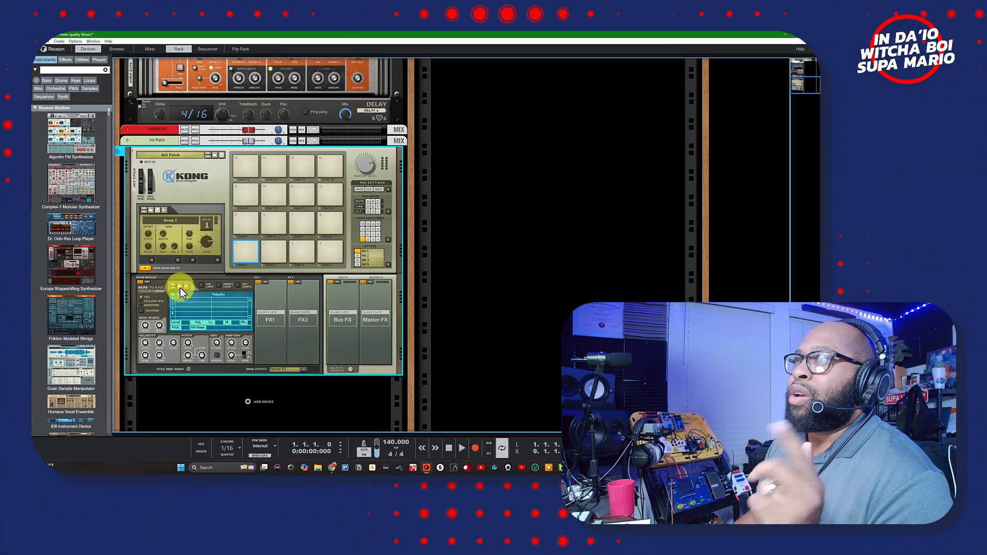
- Browse the T7SessBeats (H:) drive and load DRUMBREAK_FILIPINO into Drum 1's NN-Nano
left_click(180, 288)
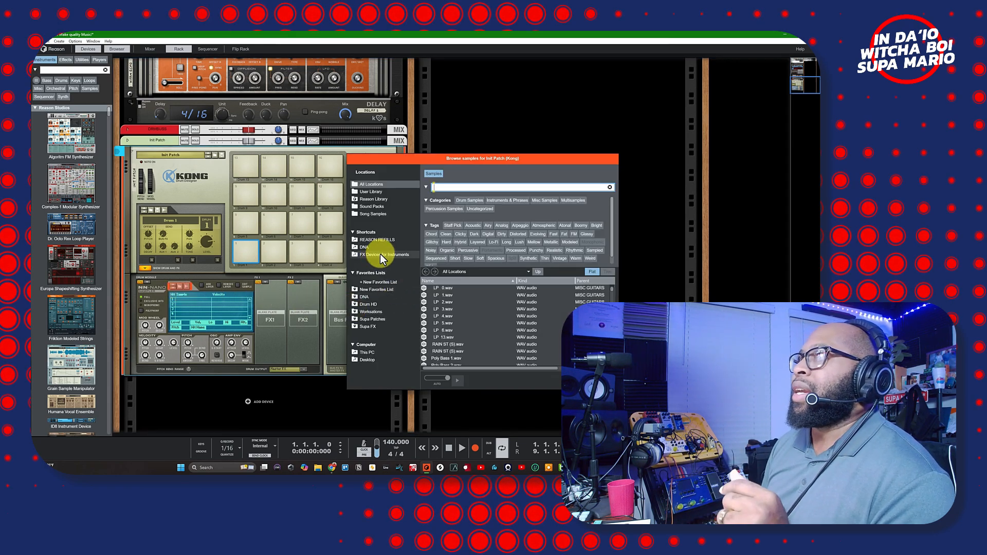
left_click(369, 353)
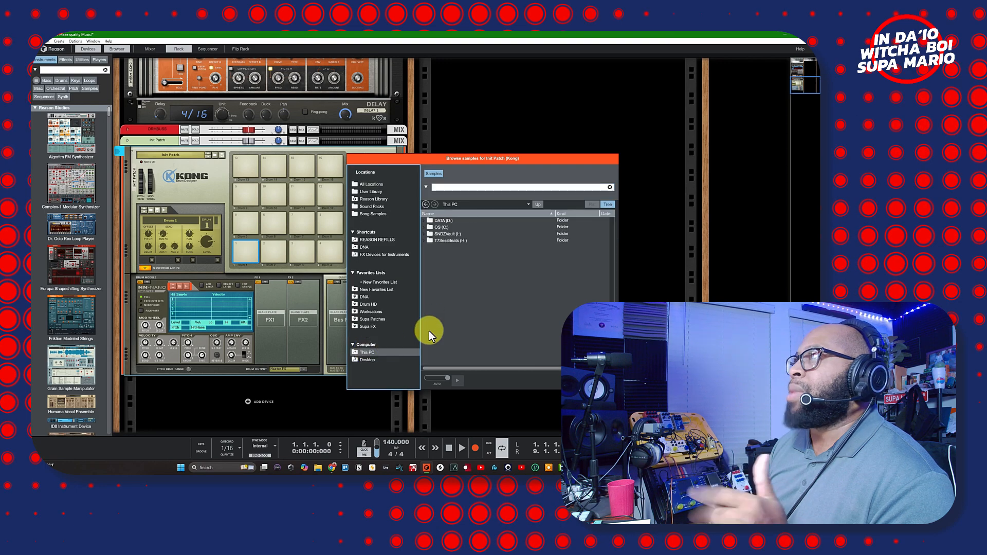
left_click(424, 240)
scroll(453, 281, "down", 3)
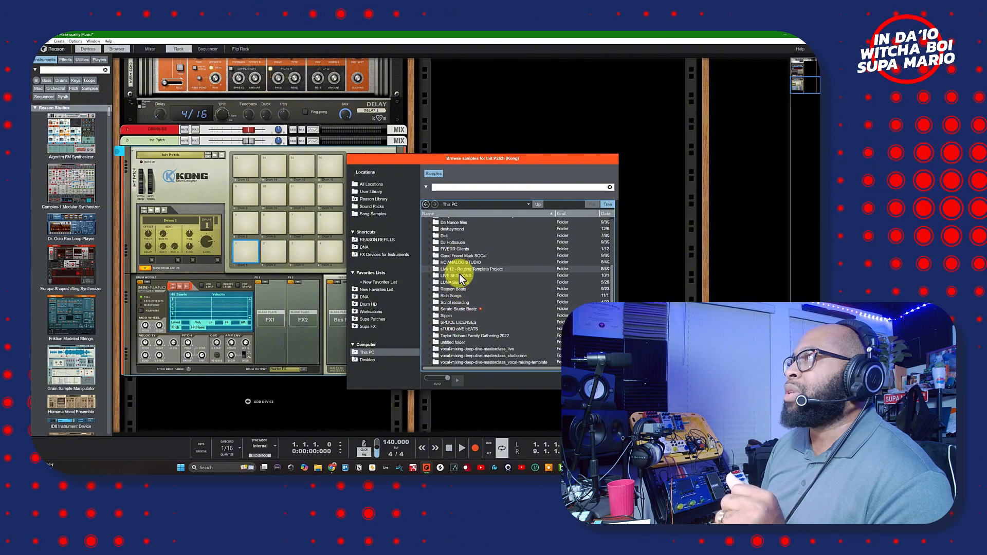
scroll(454, 257, "up", 3)
scroll(459, 309, "down", 3)
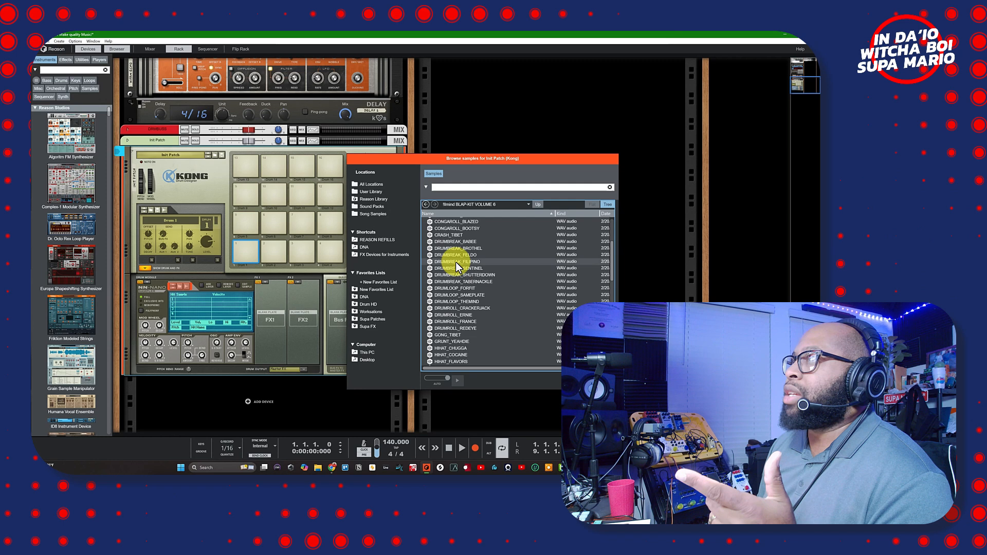
left_click(456, 262)
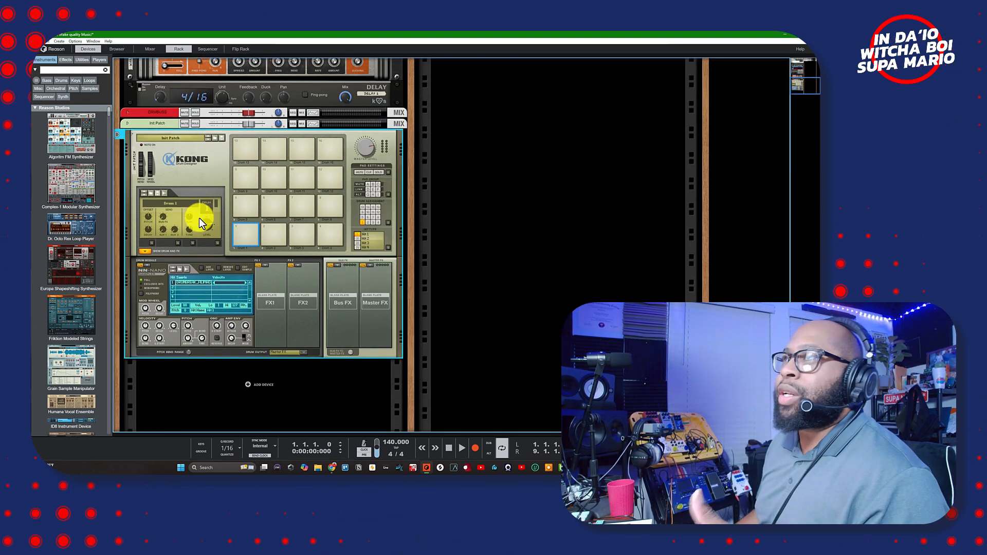
- Audition Drum 1, shorten the AMP ENV Decay, slow the Attack slightly, and move S.Start later
left_click(236, 238)
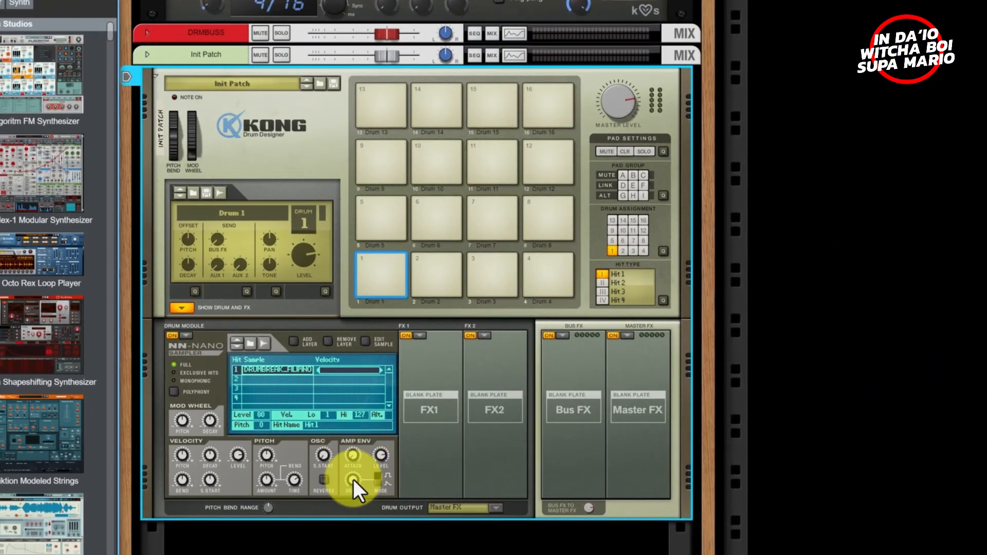
left_click_drag(353, 479, 366, 554)
left_click_drag(351, 489, 353, 491)
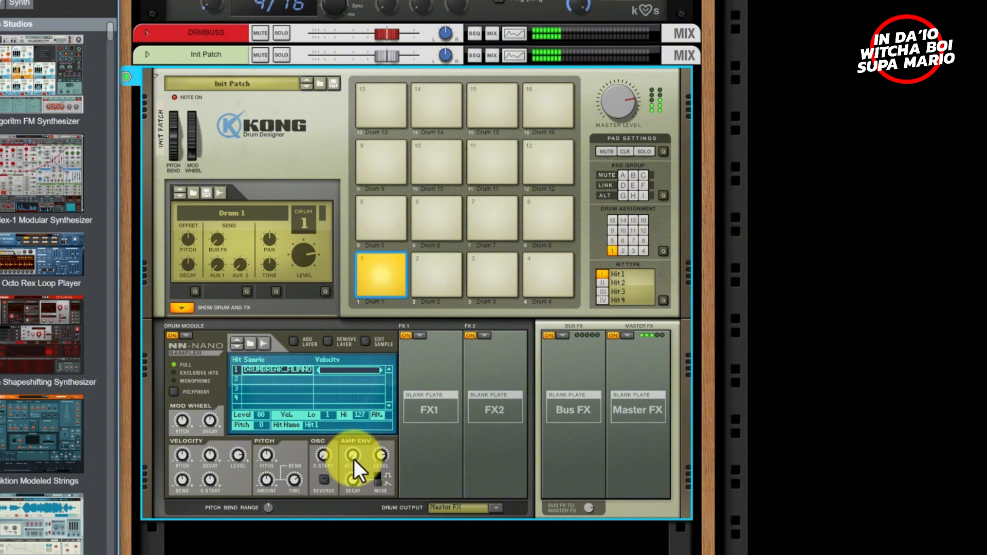
mouse_move(354, 457)
left_click_drag(353, 455, 395, 489)
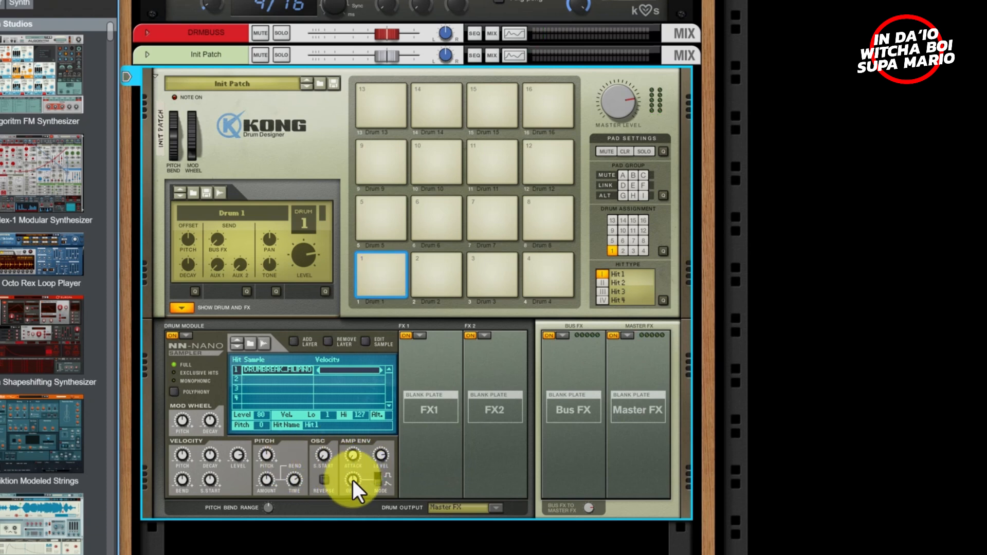
left_click_drag(353, 480, 363, 548)
left_click_drag(355, 474, 351, 386)
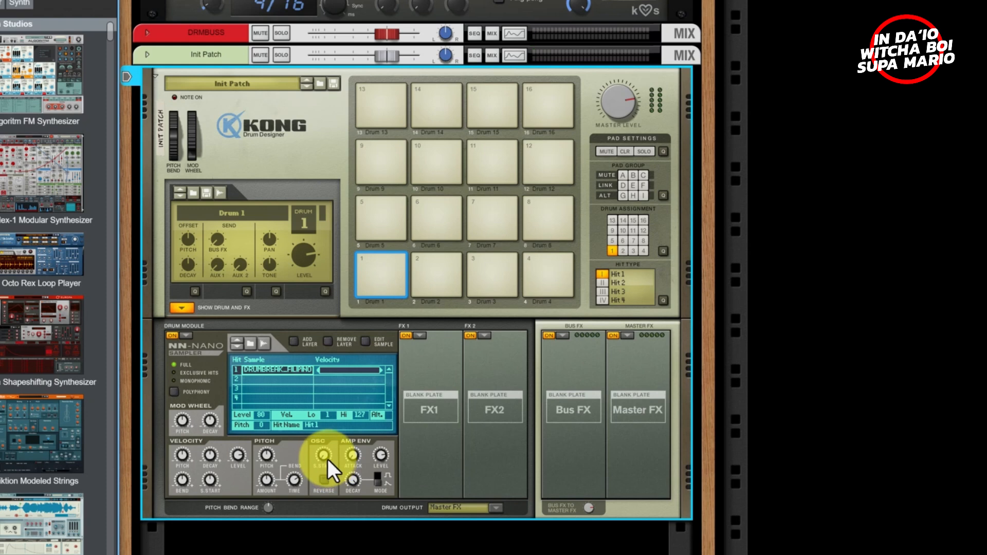
left_click_drag(328, 458, 333, 413)
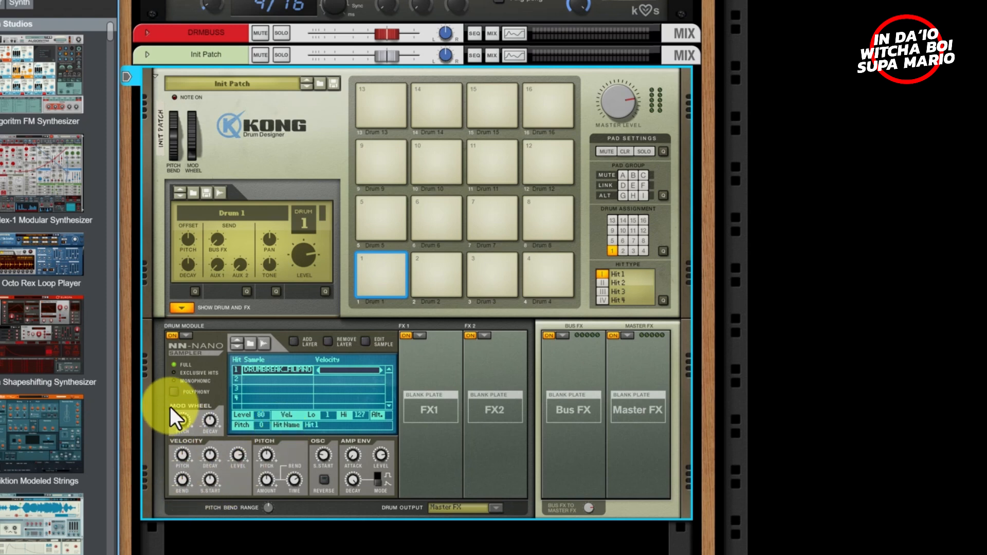
- Set Drum 1 to Monophonic, retune S.Start and Decay, and switch AMP ENV to gate mode
left_click(175, 391)
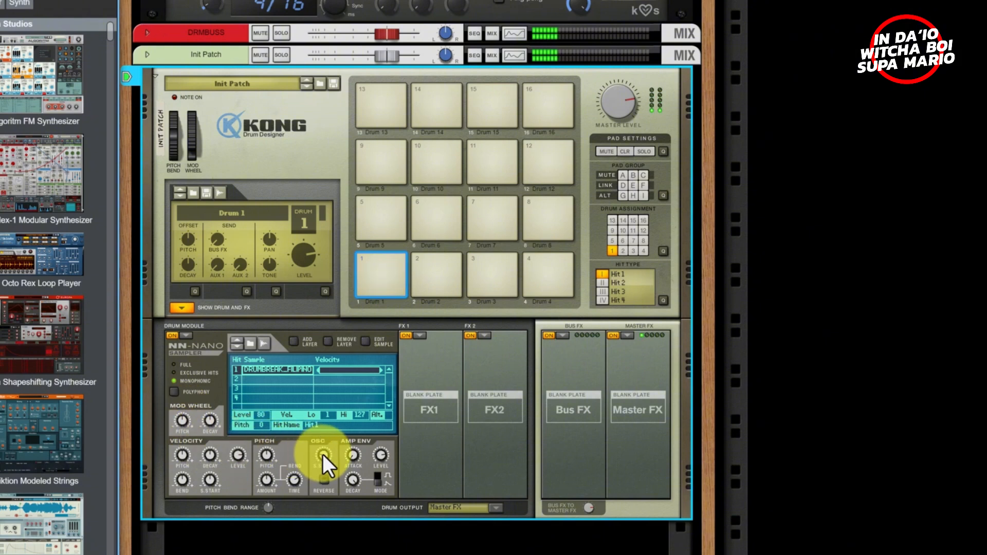
left_click_drag(322, 454, 334, 369)
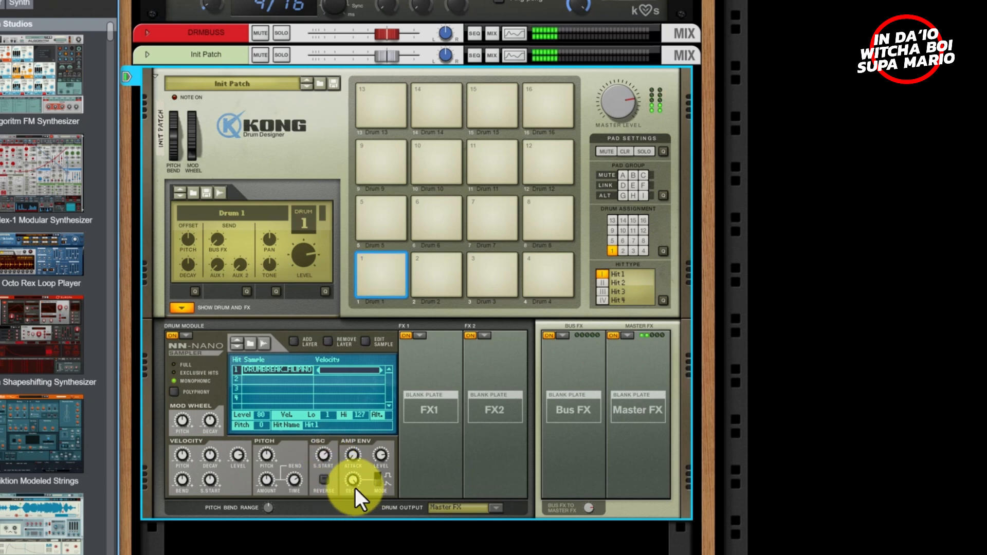
left_click_drag(356, 485, 375, 553)
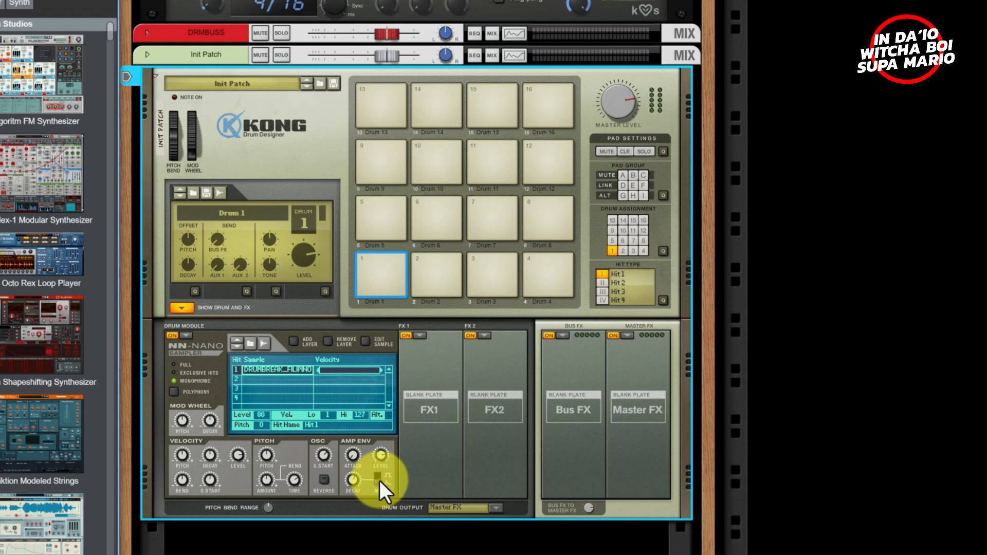
left_click(380, 481)
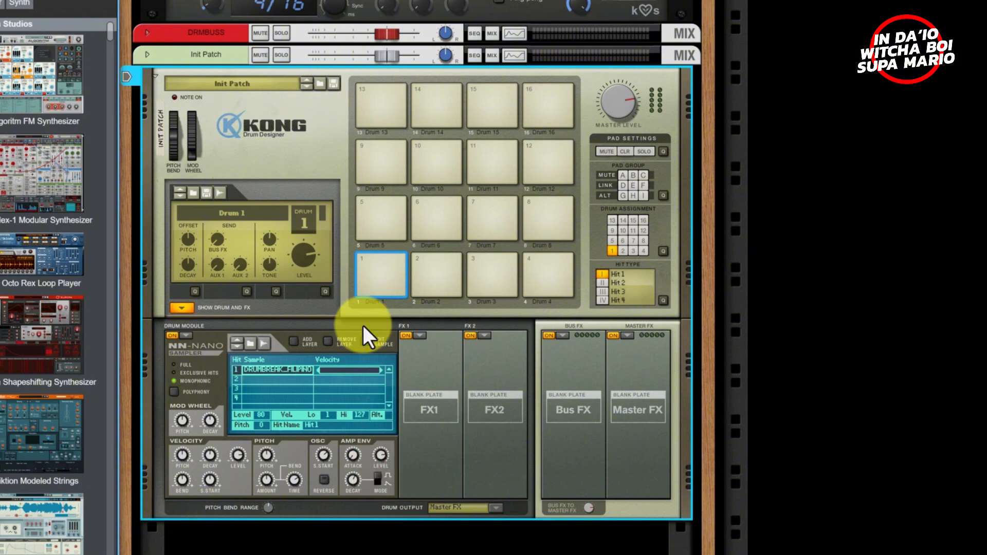
- Copy pad 1's drum patch and paste it onto pad 2
right_click(377, 288)
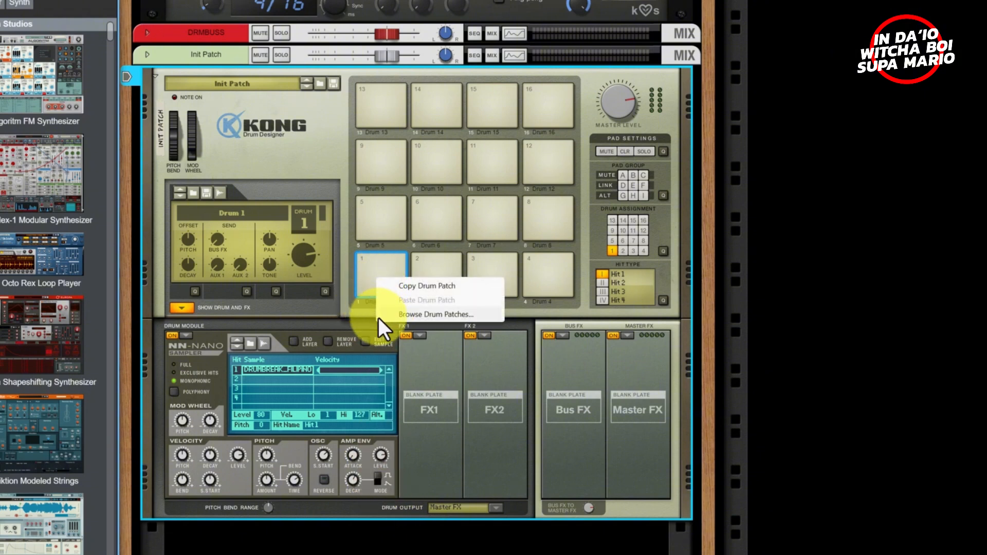
left_click(341, 319)
right_click(367, 277)
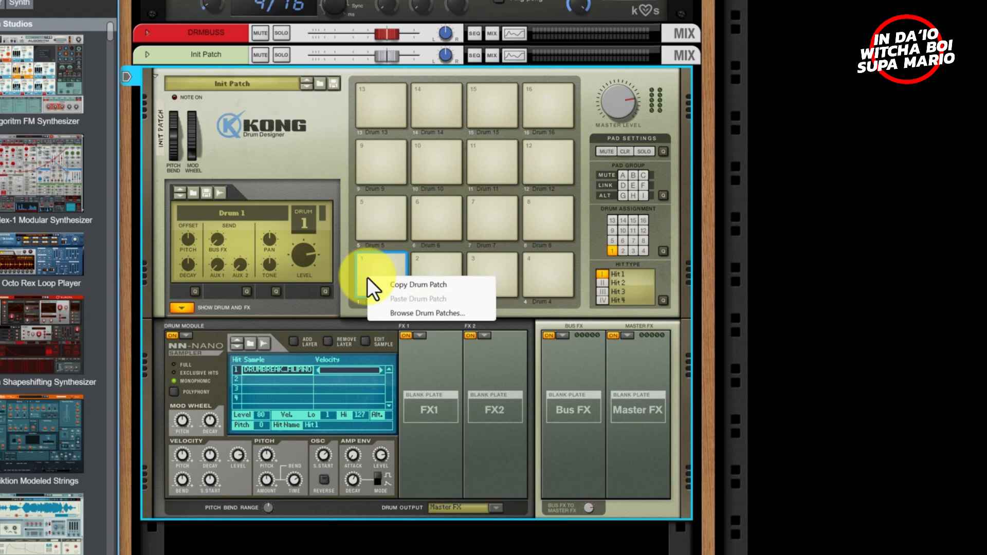
left_click(397, 285)
left_click(440, 271)
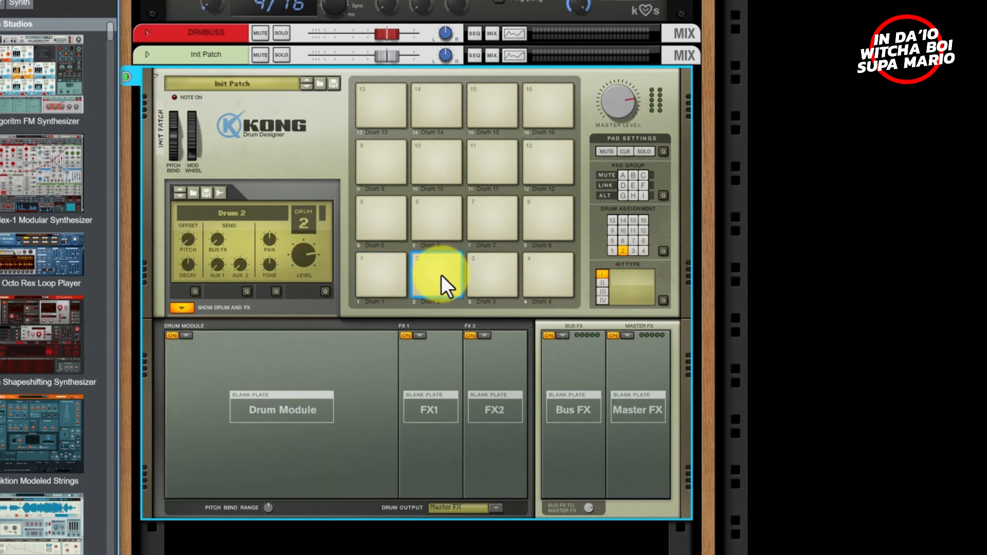
right_click(445, 275)
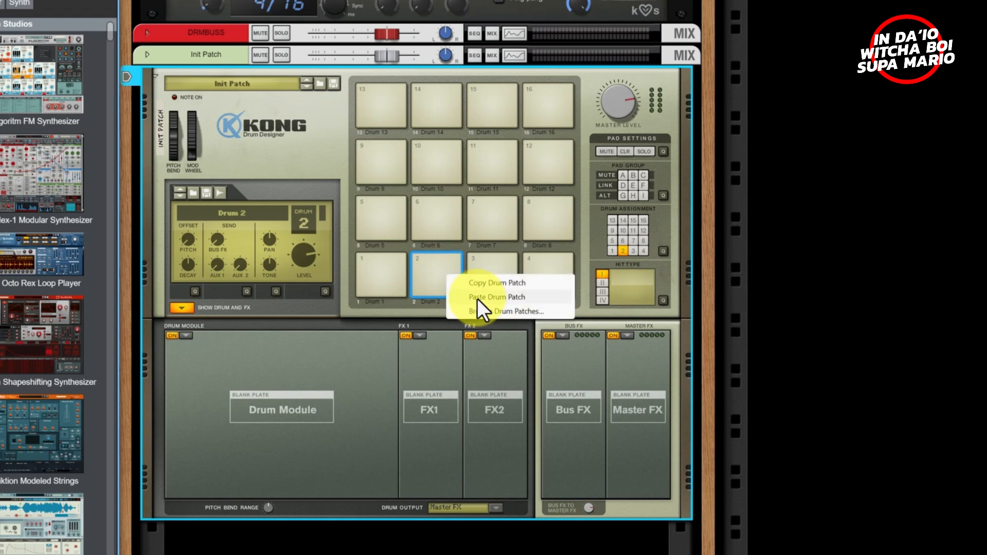
left_click(477, 298)
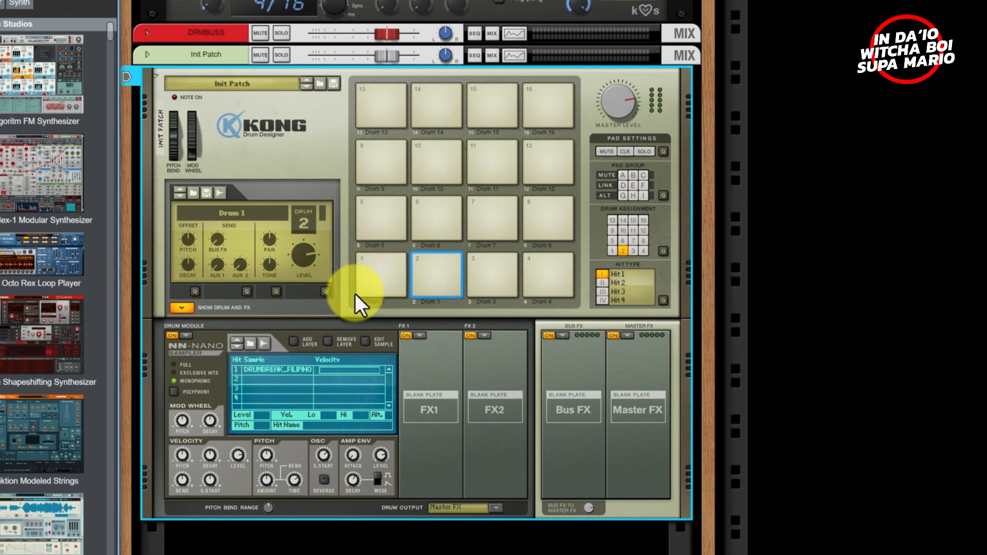
- Open the drum patch browser for pad 1 and play pad 1 to hear it
left_click(384, 280)
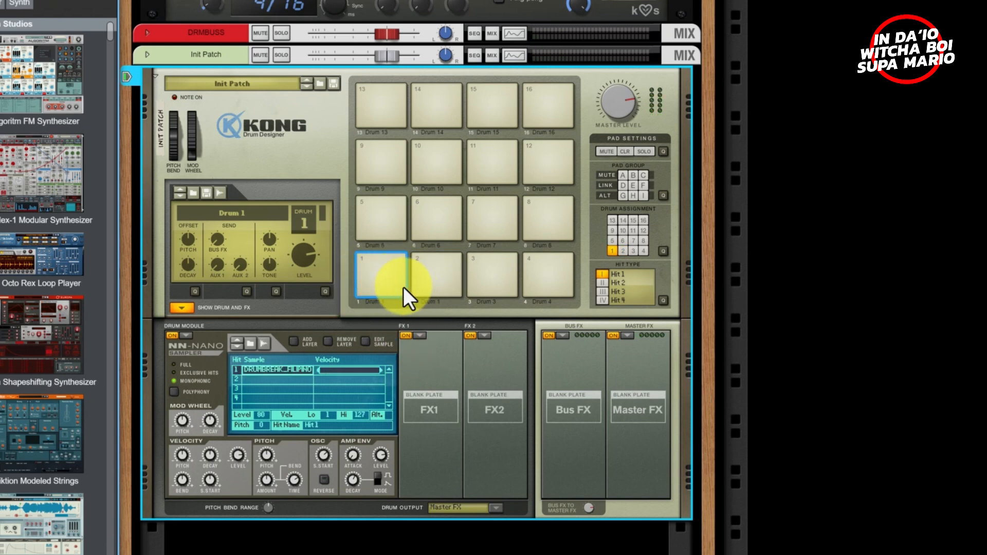
right_click(374, 257)
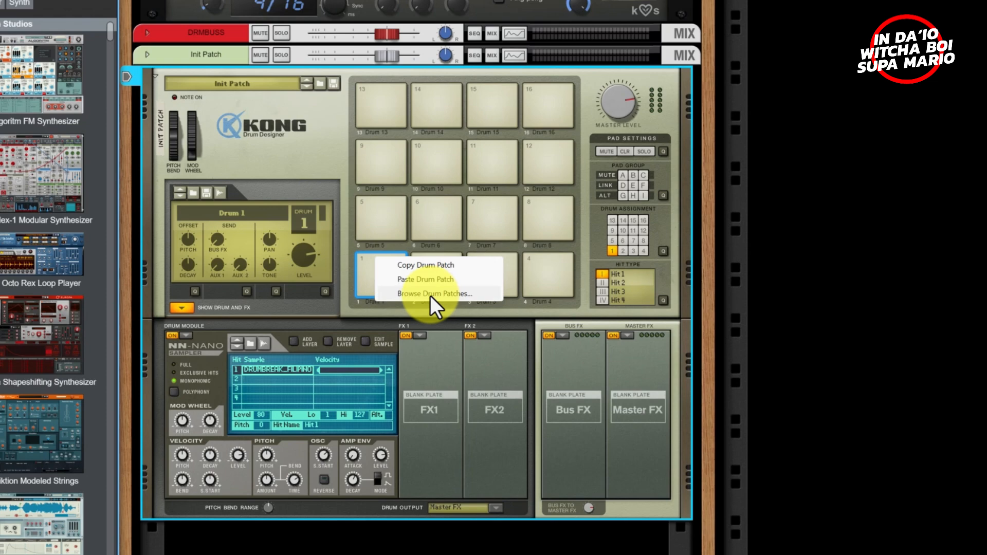
left_click(414, 297)
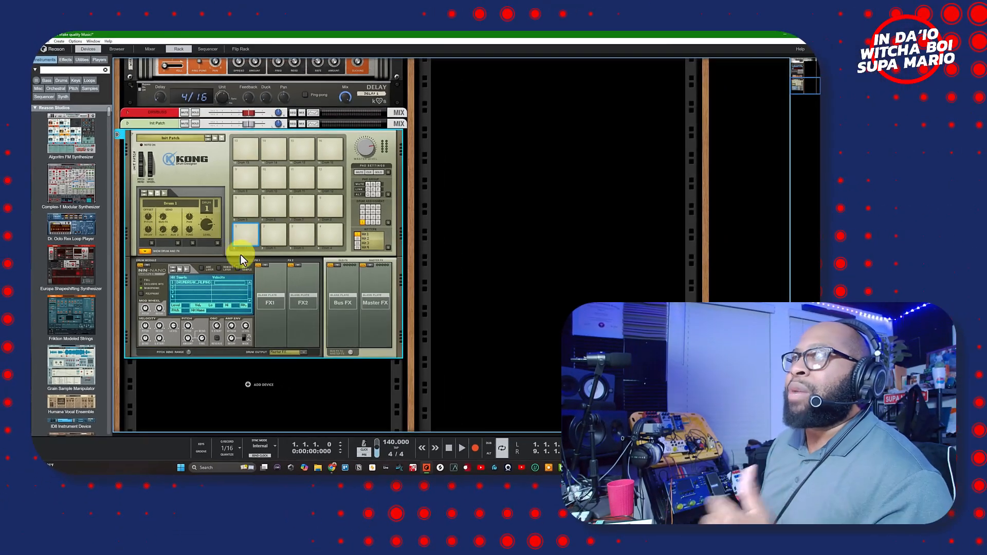
left_click(242, 232)
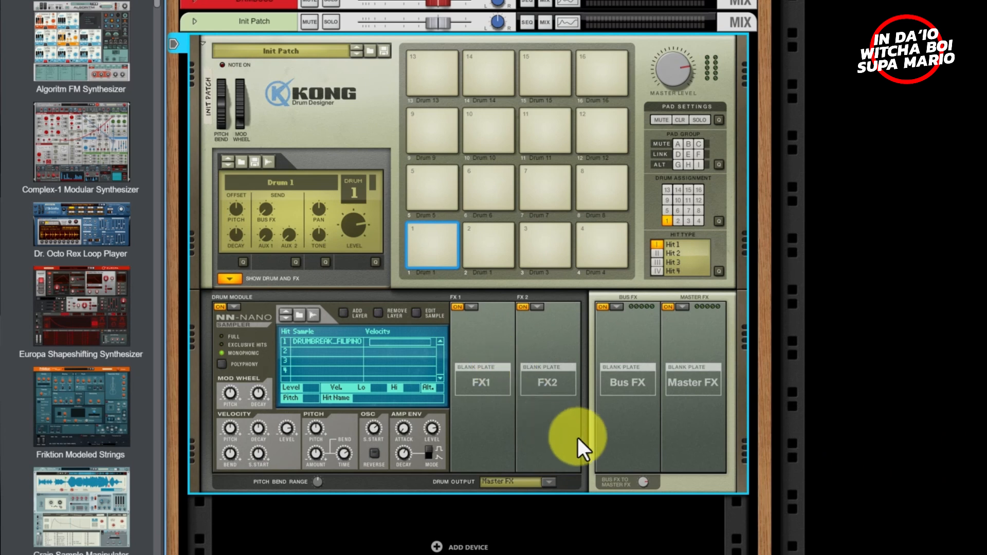
- Select the break's first sample layer, view and close the sample editor, then lower Amp Env Decay
left_click(343, 341)
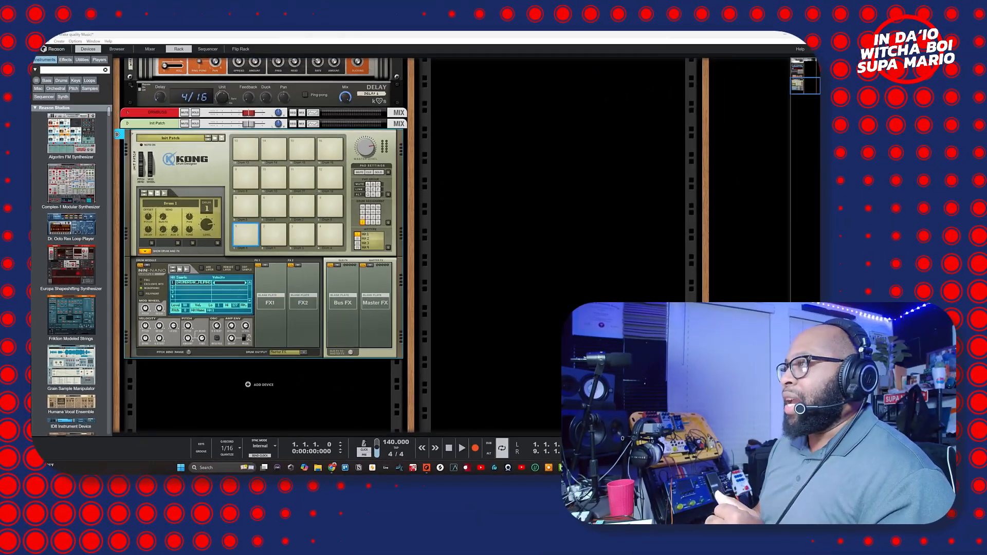
left_click_drag(482, 470, 460, 109)
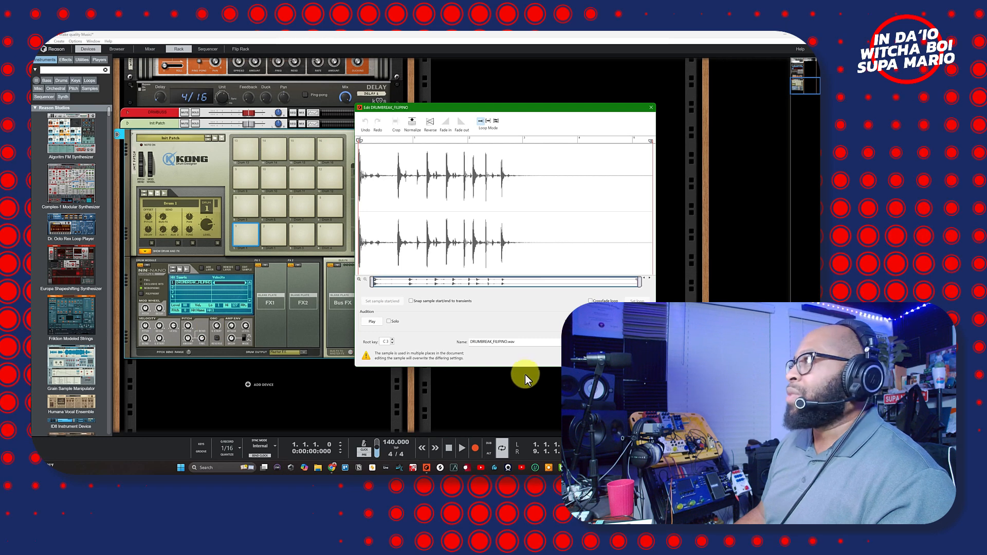
left_click(636, 357)
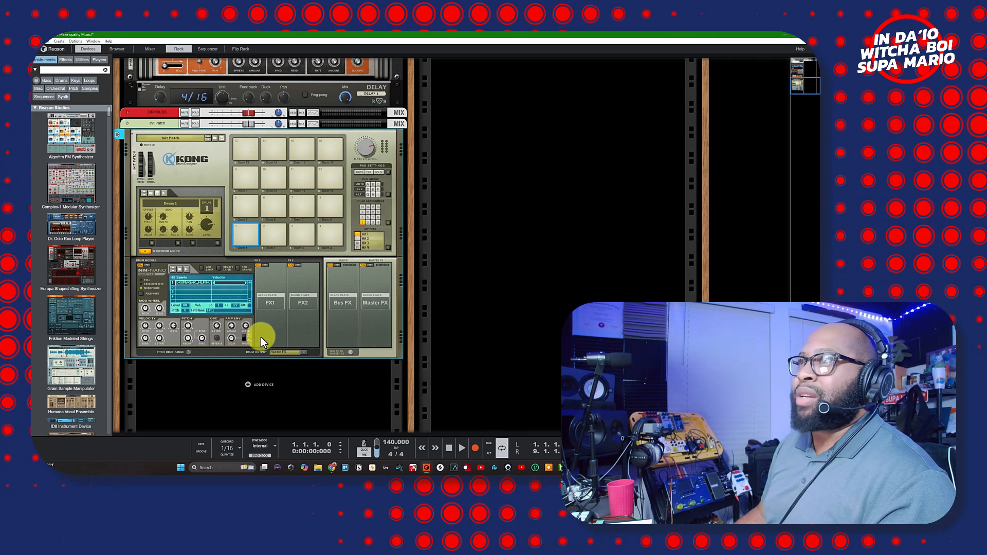
left_click_drag(231, 339, 201, 473)
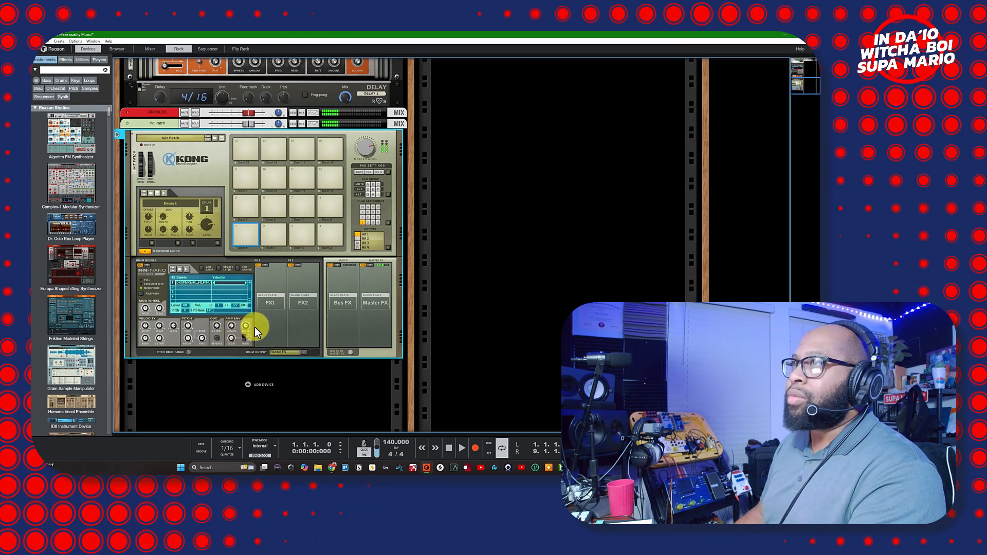
- Open Edit Sample, audition the break, and set the S and E markers around the first hit
left_click(237, 268)
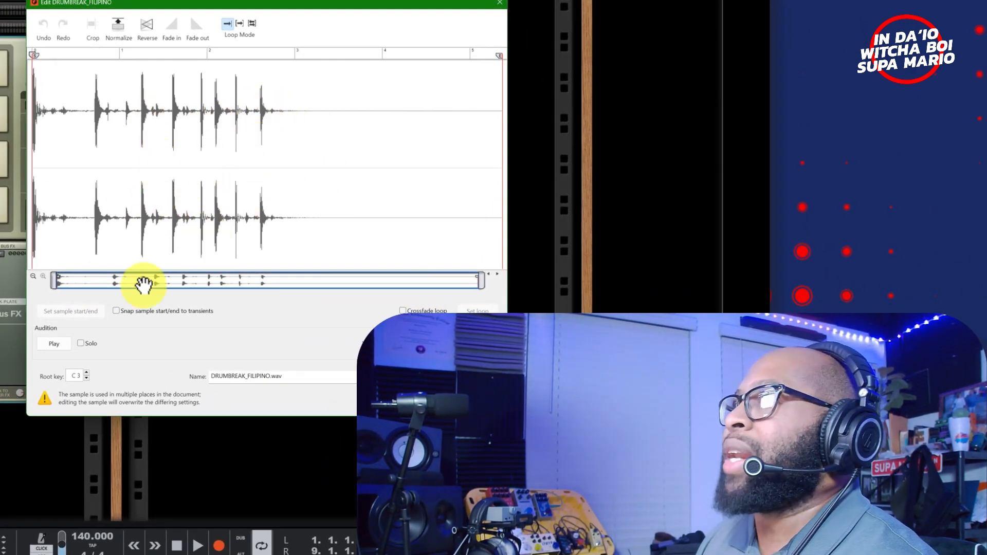
left_click(51, 347)
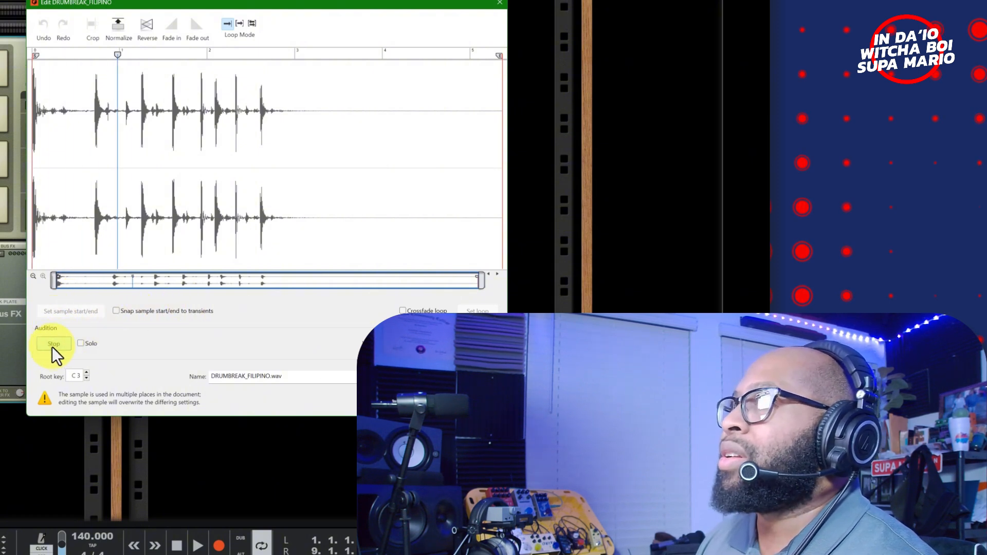
left_click(55, 344)
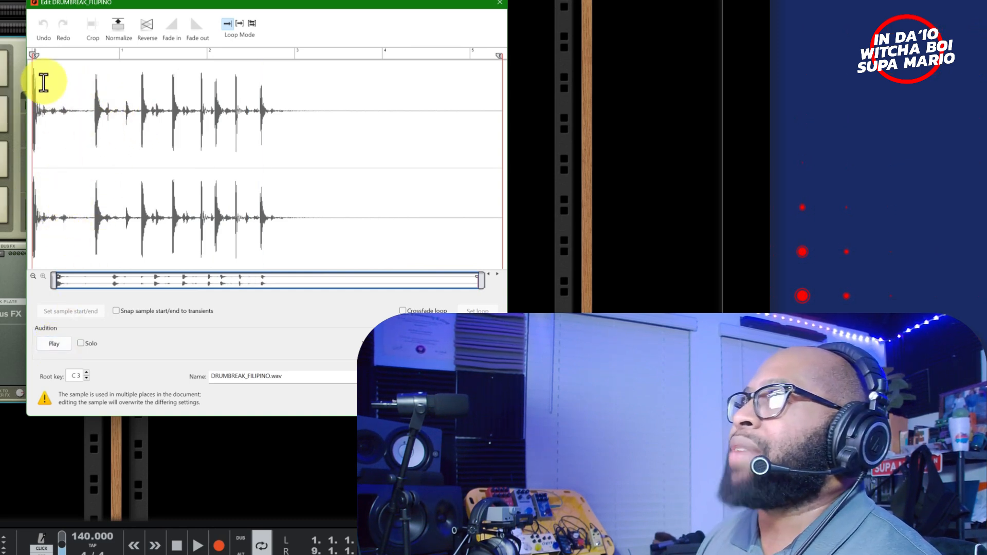
left_click_drag(36, 55, 96, 76)
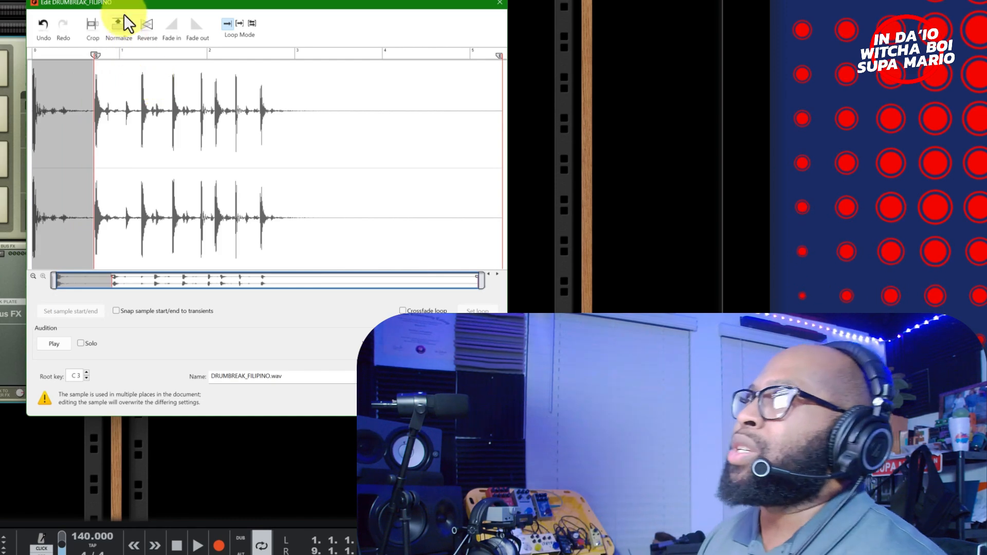
left_click_drag(130, 5, 76, 44)
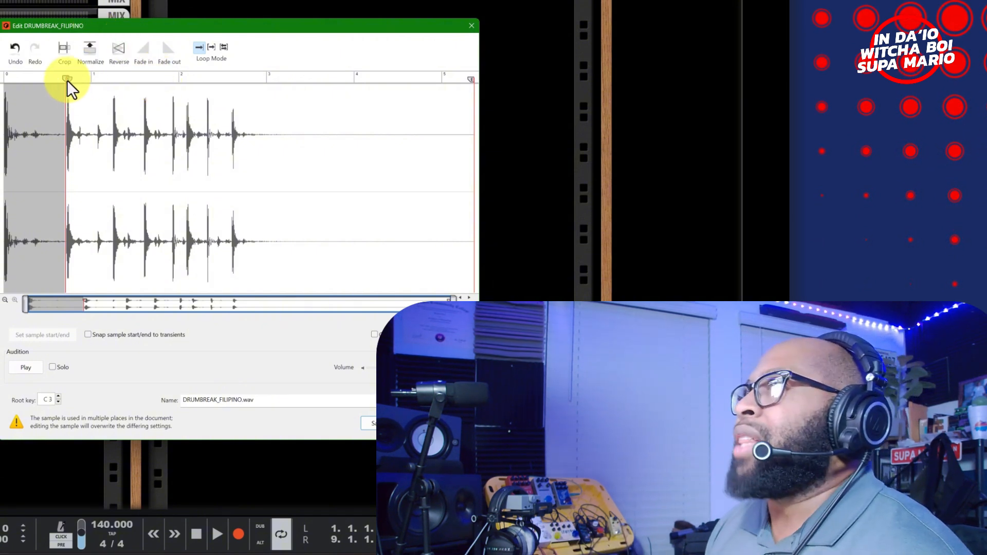
left_click_drag(66, 81, 68, 81)
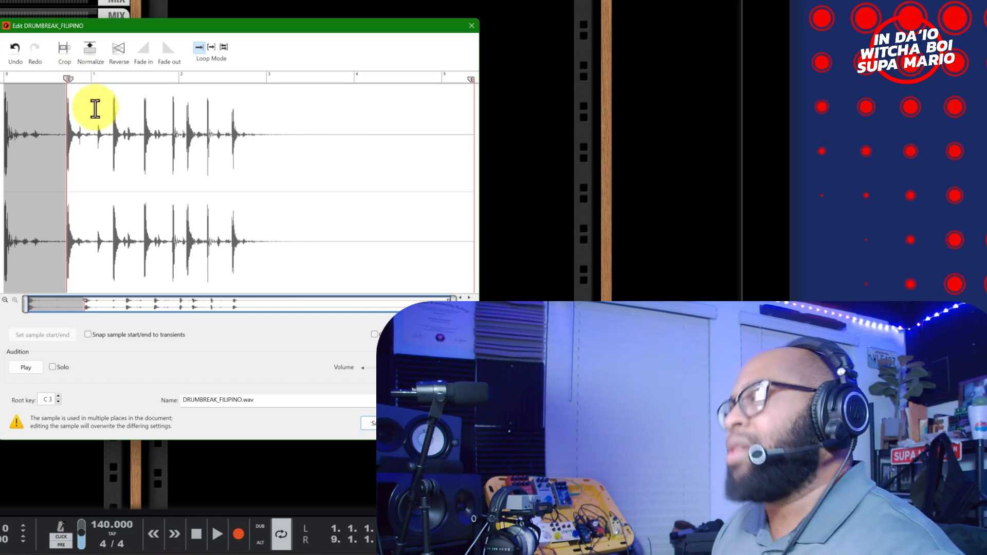
mouse_move(467, 79)
left_mouse_down()
mouse_move(348, 82)
mouse_move(82, 143)
mouse_move(90, 141)
left_mouse_up()
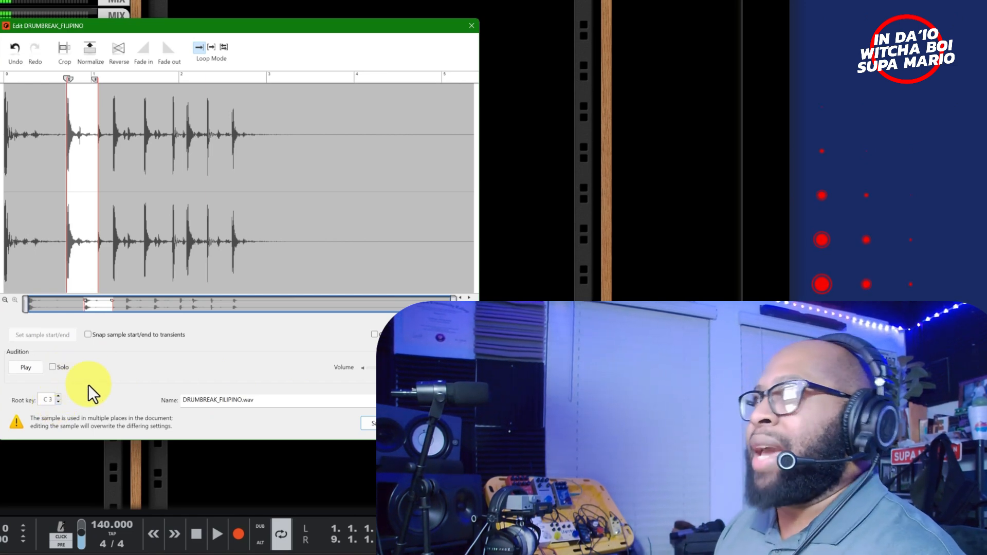
- Lower the root key to A 2 and try loop modes and reverse, restoring normal playback
left_click(58, 402)
left_click(58, 403)
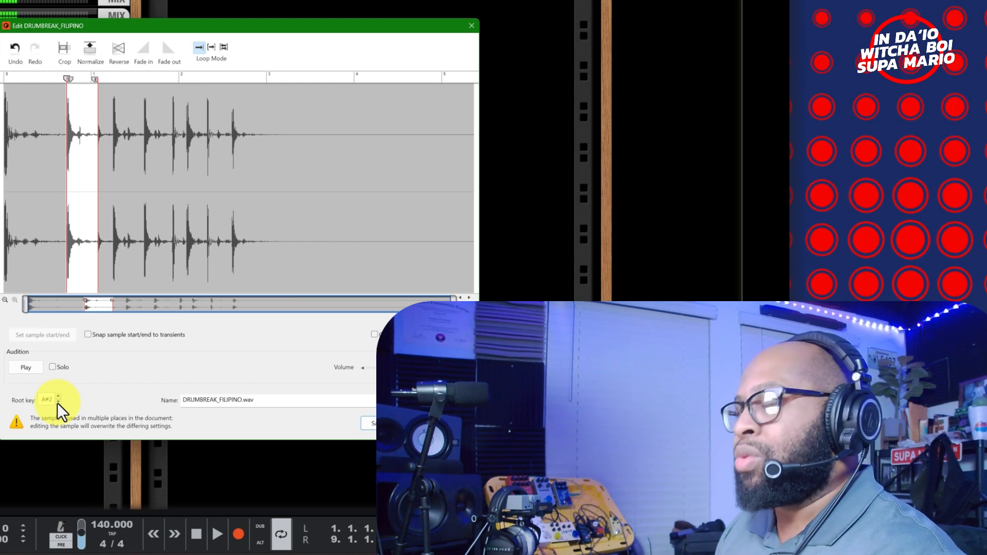
left_click(58, 403)
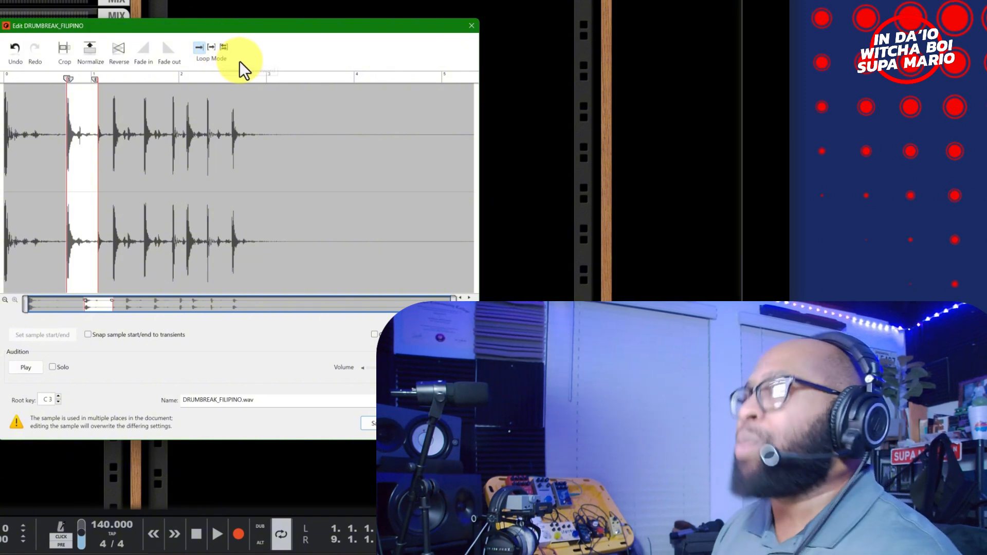
left_click(223, 49)
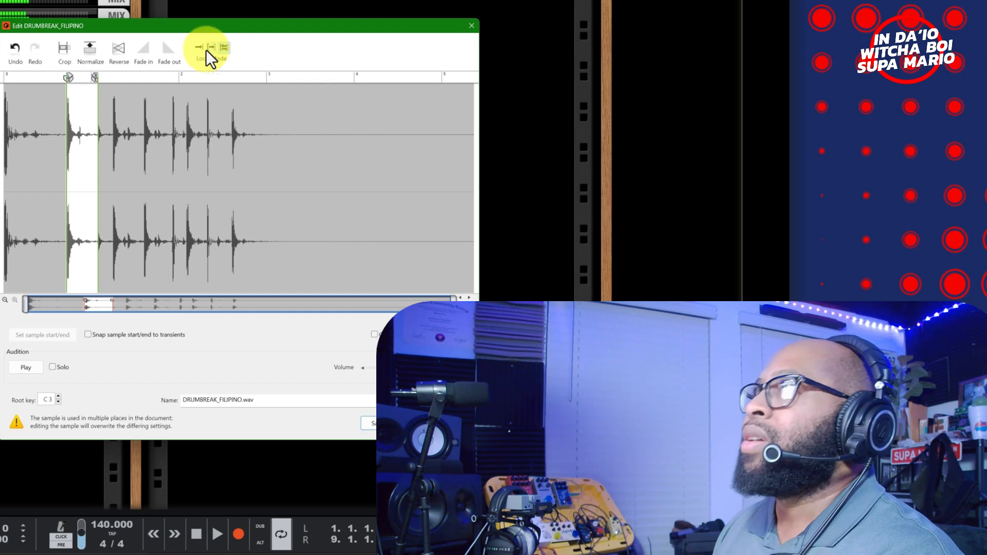
left_click(211, 48)
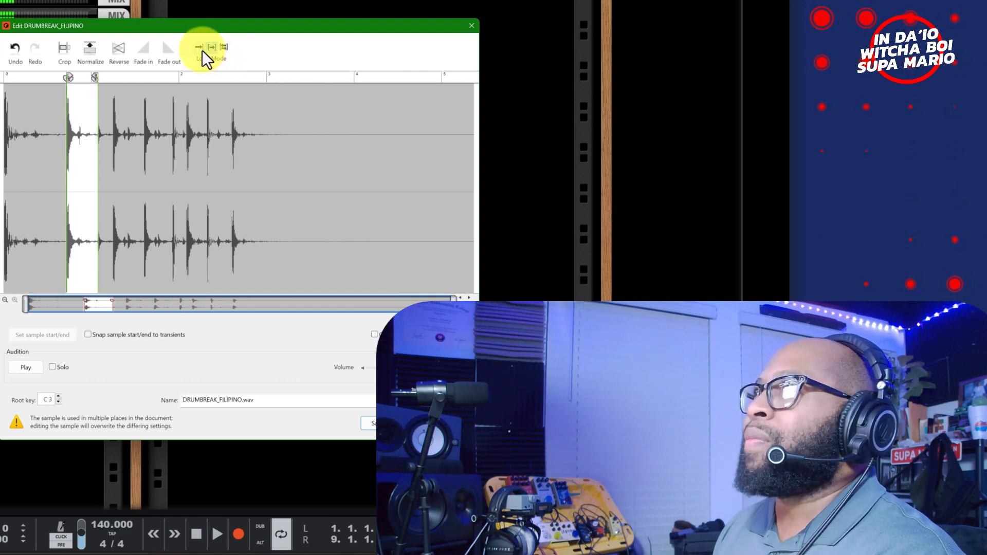
left_click(200, 48)
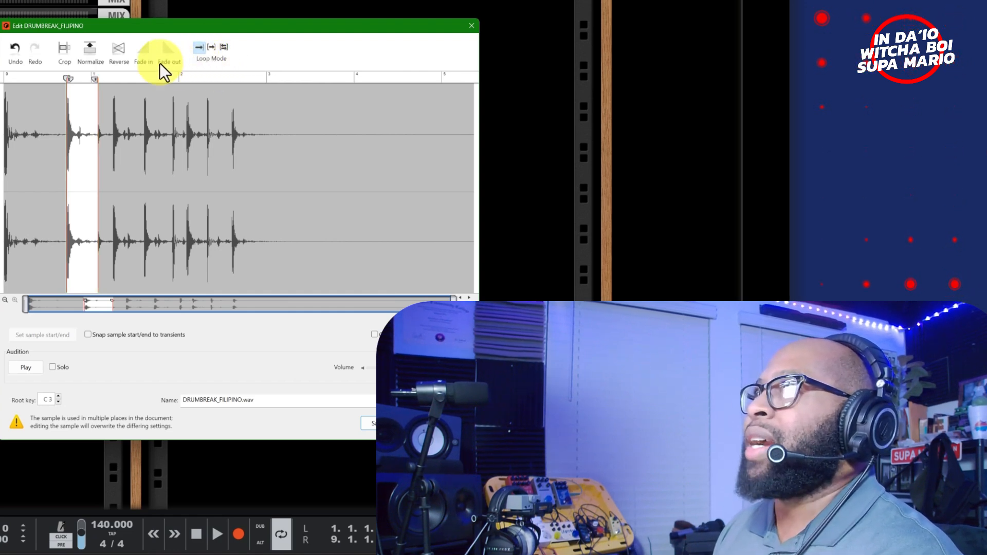
left_click(118, 48)
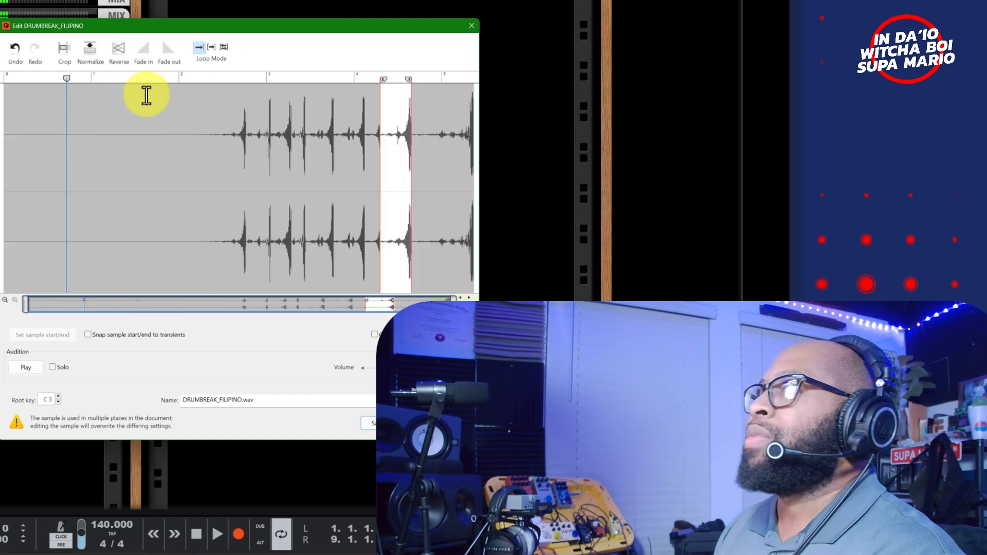
left_click(119, 50)
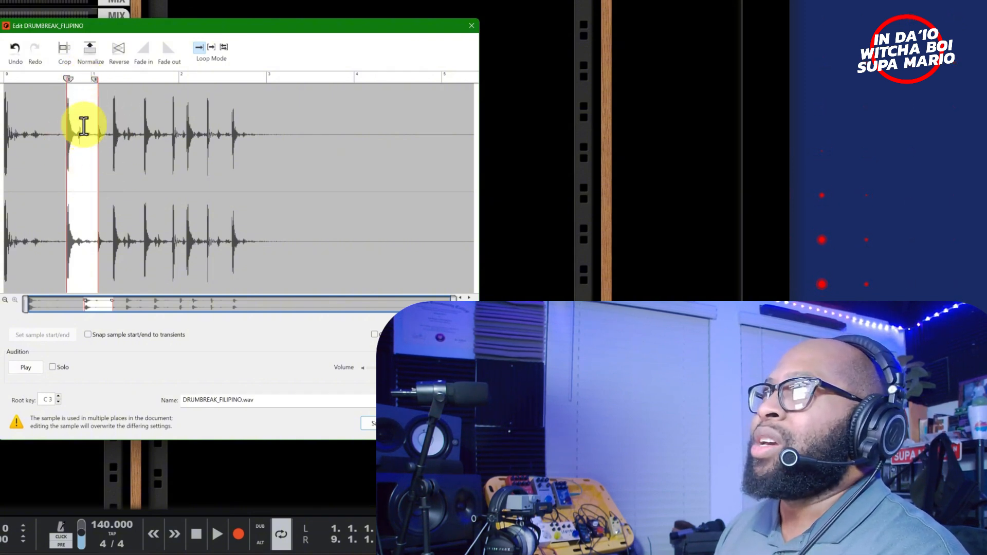
- Try a crop and undo it, then name the sample DRUMBREAK_SNARE and save
left_click(62, 52)
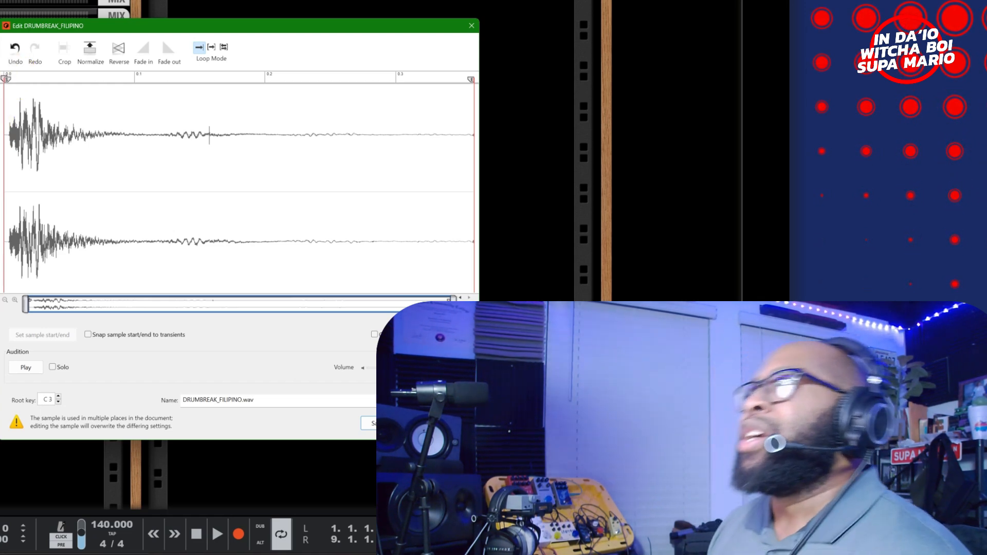
left_click(16, 57)
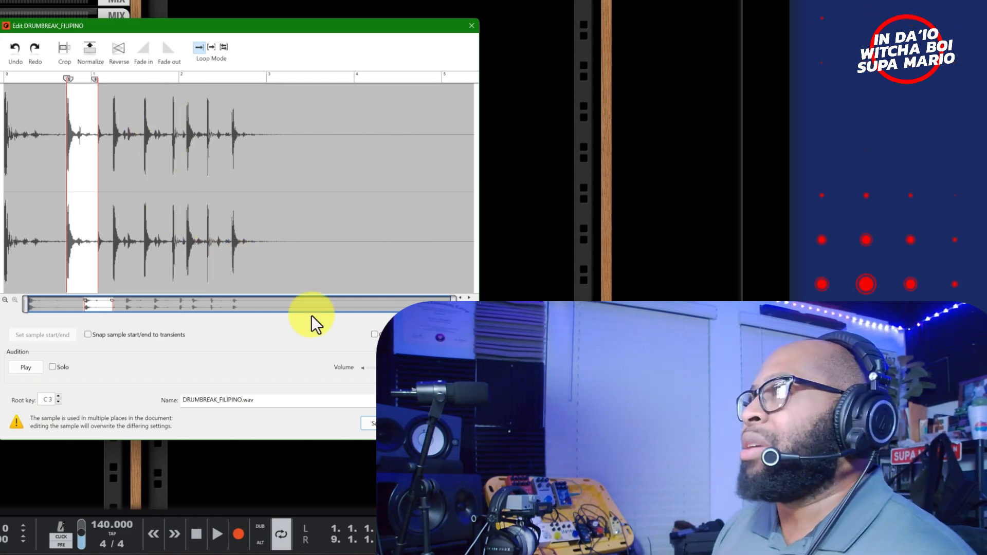
left_click(299, 404)
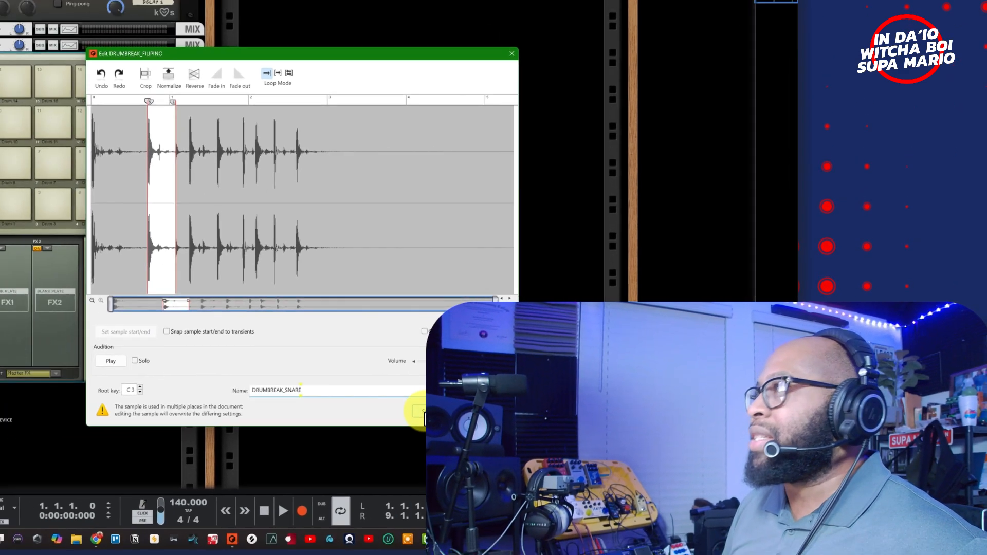
left_click(364, 422)
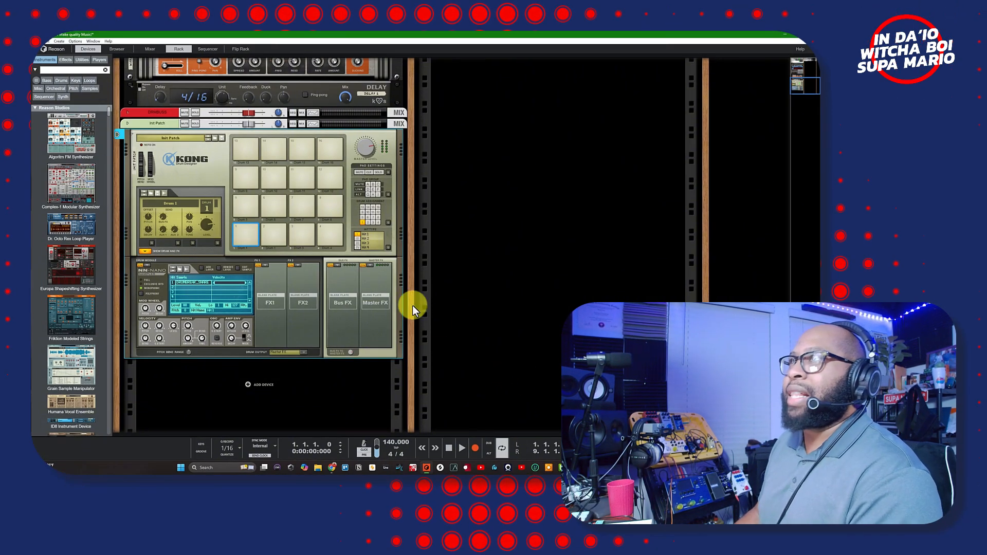
- Copy pad 1's drum patch onto pad 5 and open its DRUMBREAK_SNARE sample for editing
right_click(242, 236)
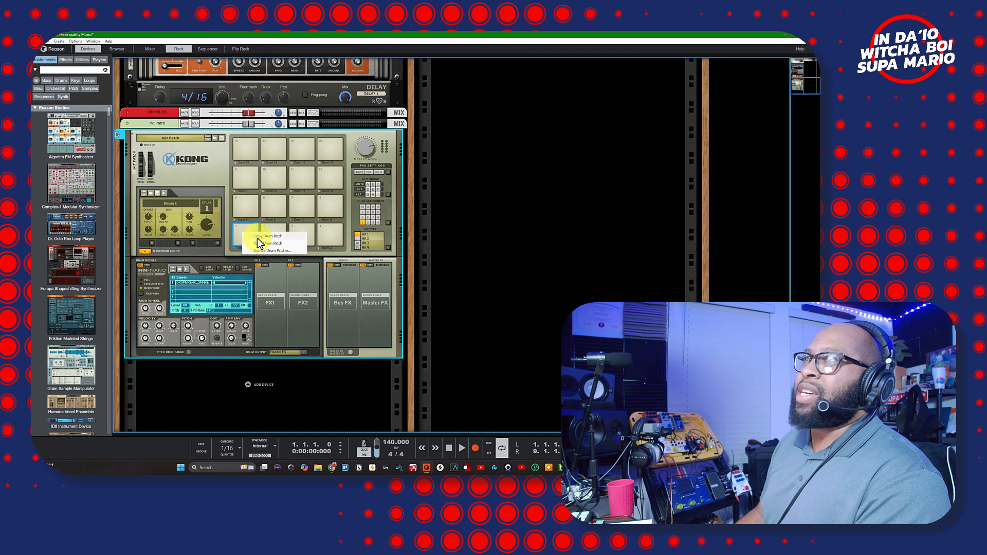
left_click(258, 237)
left_click(242, 205)
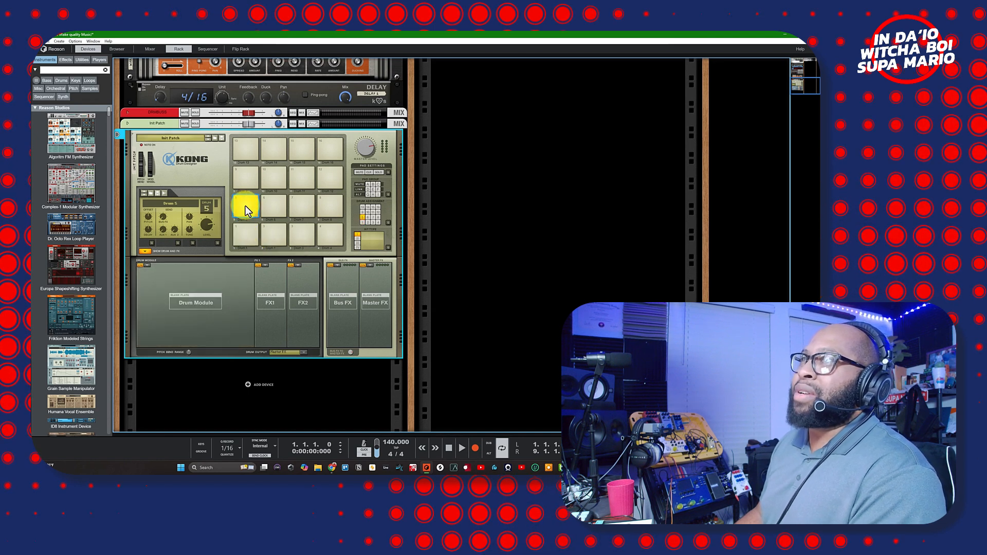
right_click(246, 206)
left_click(261, 218)
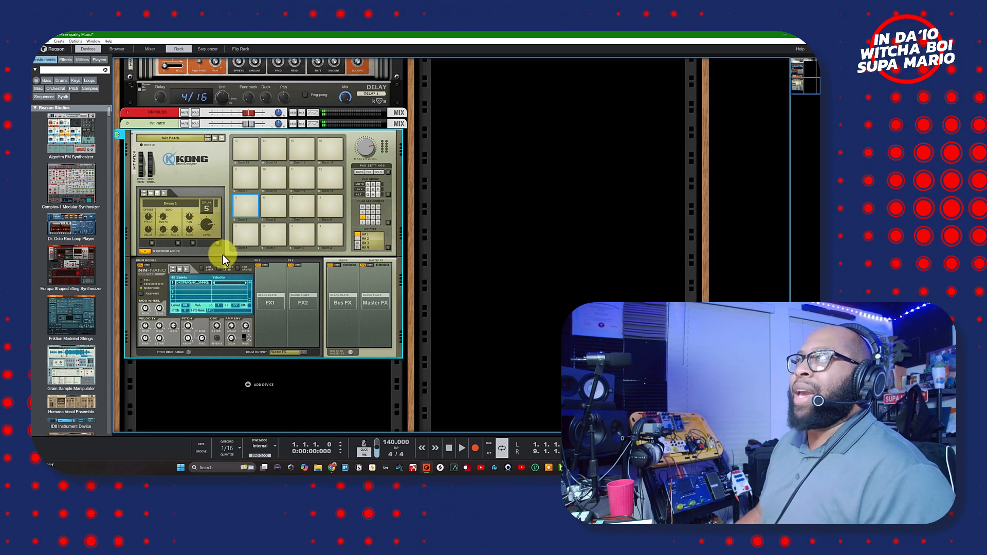
left_click(238, 267)
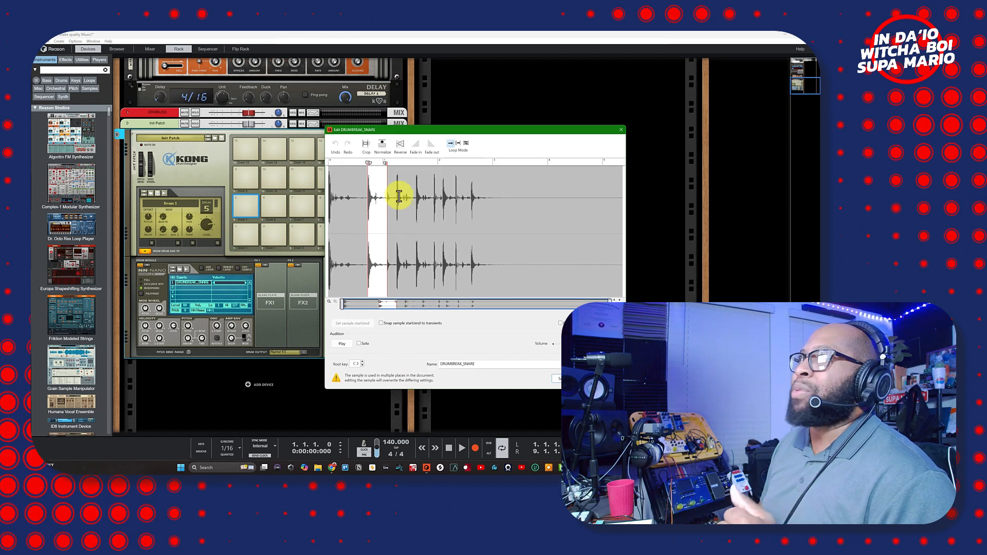
- Drag the sample end and start onto a later snare hit, then name it DRUMBREAK_SNARE2 and save
left_click_drag(387, 162, 484, 172)
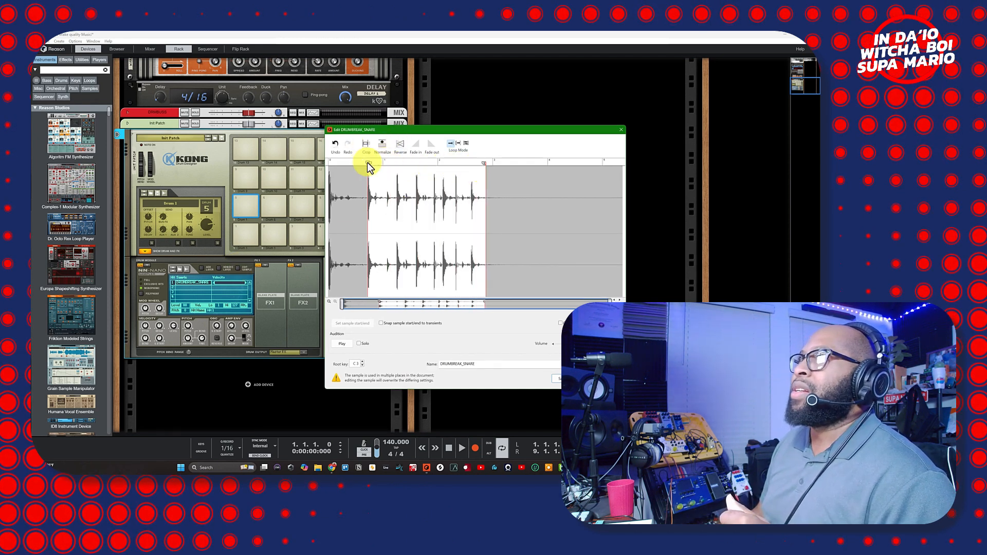
left_click_drag(368, 165, 472, 171)
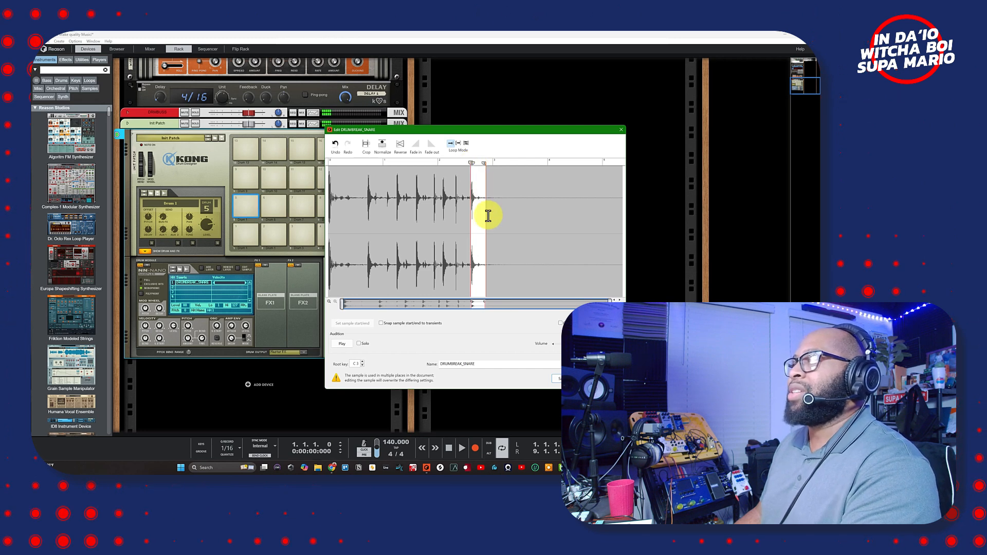
left_click(499, 364)
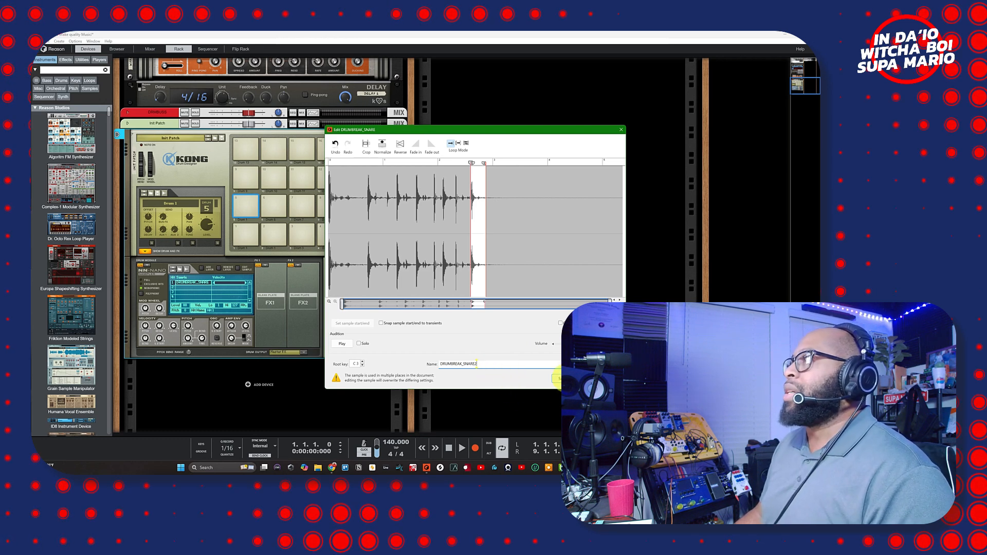
left_click(556, 378)
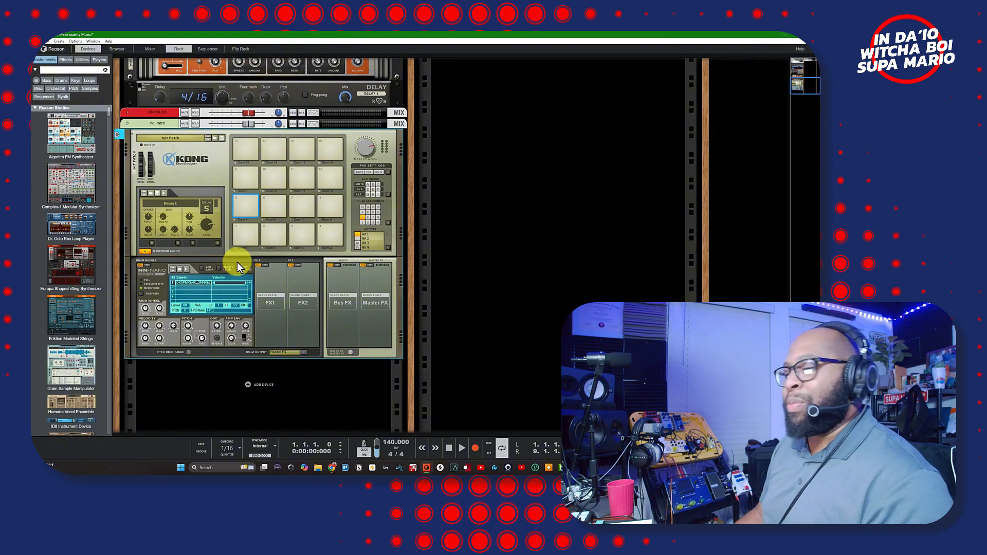
- Select Kong pad 1 so Drum 1 shows DRUMBREAK_SNARE2 as its hit 1 sample
left_click(244, 234)
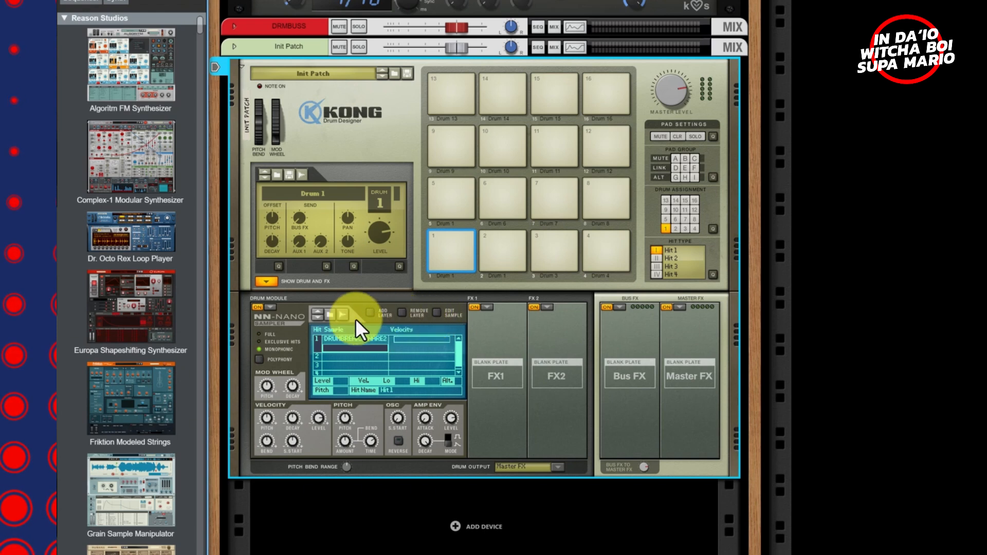
- Load 2-1 JCSN-L.wav as NN-Nano's second layer under DRUMBREAK_SNARE2, after trying RAIN ST (S).wav
left_click(325, 314)
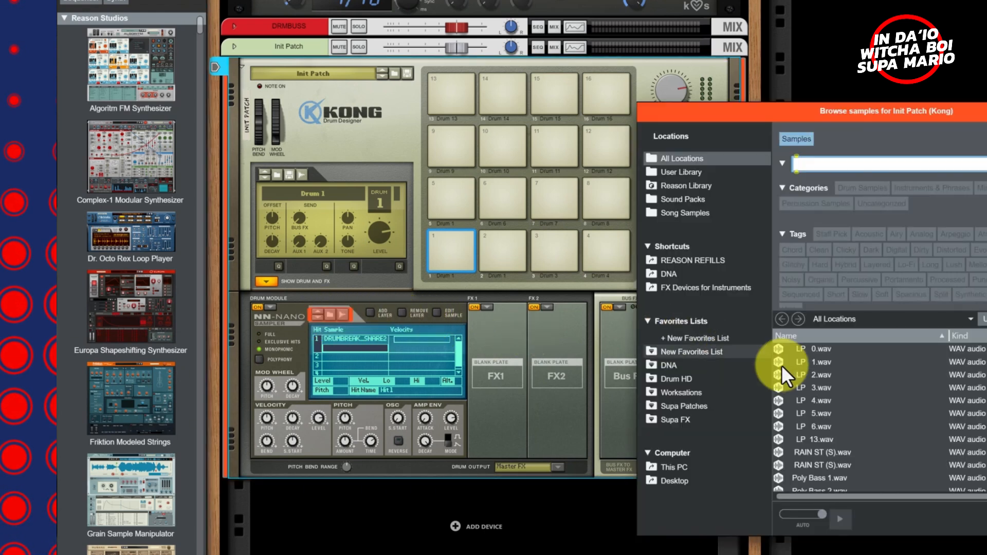
left_click(813, 399)
left_click(818, 466)
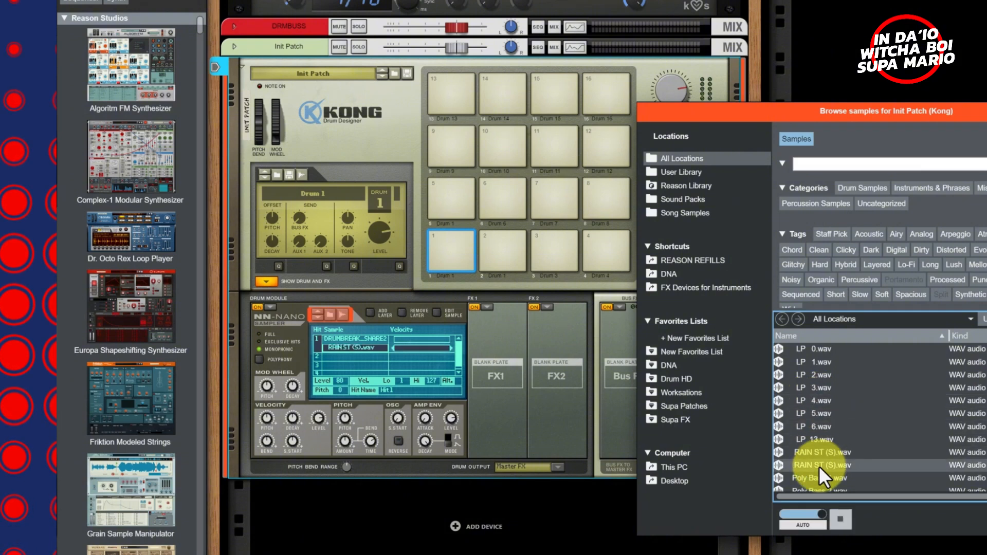
scroll(822, 476, "down", 5)
left_click(822, 466)
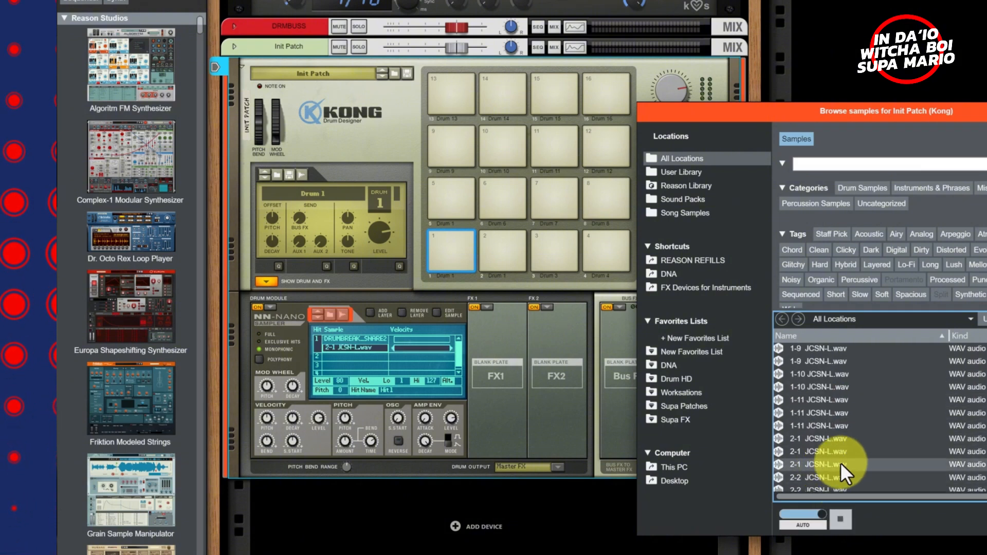
left_click(986, 519)
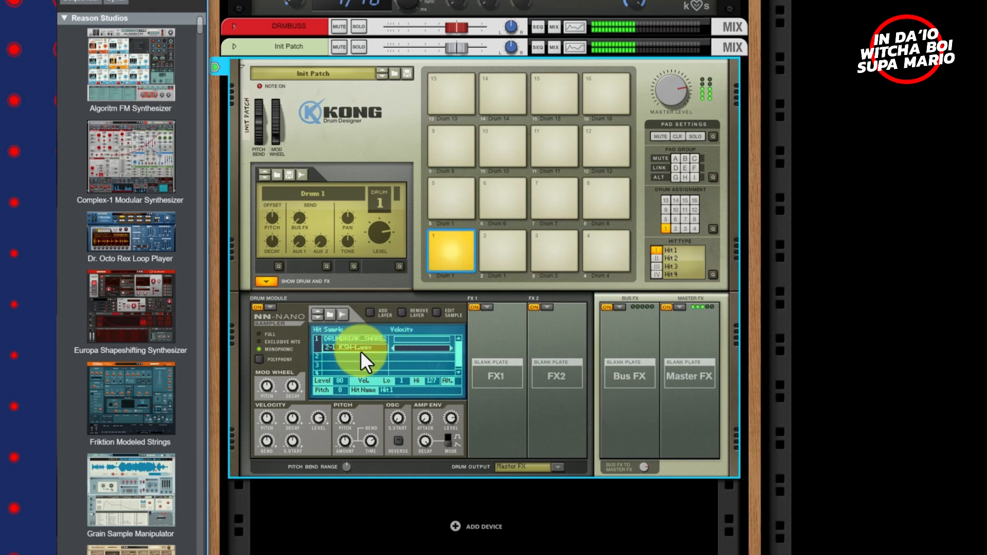
- Raise the 2-1 JCSN-L.wav layer's level from 28 to 52, then select the next empty sample slot
left_click(344, 340)
left_click(344, 348)
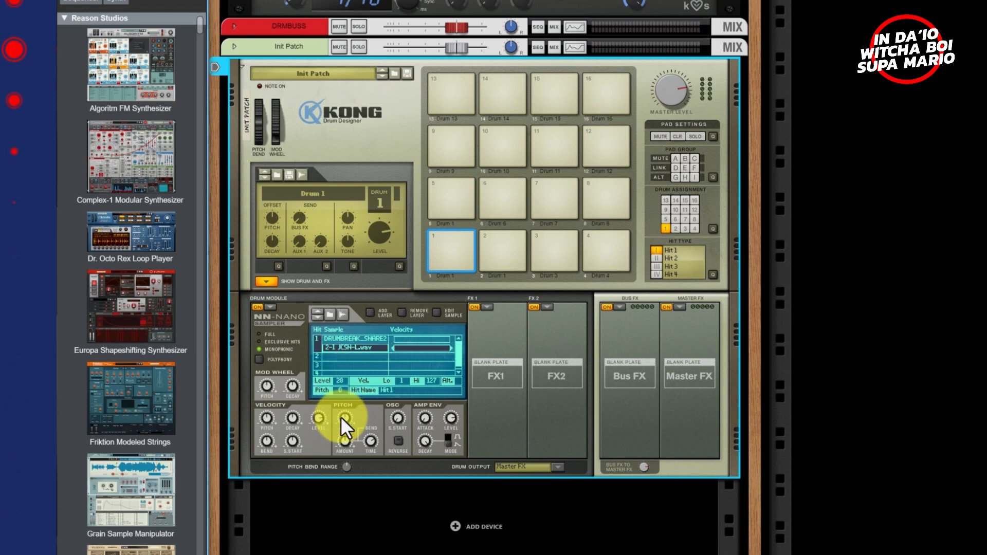
mouse_move(338, 382)
left_mouse_down()
mouse_move(349, 366)
mouse_move(344, 389)
mouse_move(344, 372)
left_mouse_up()
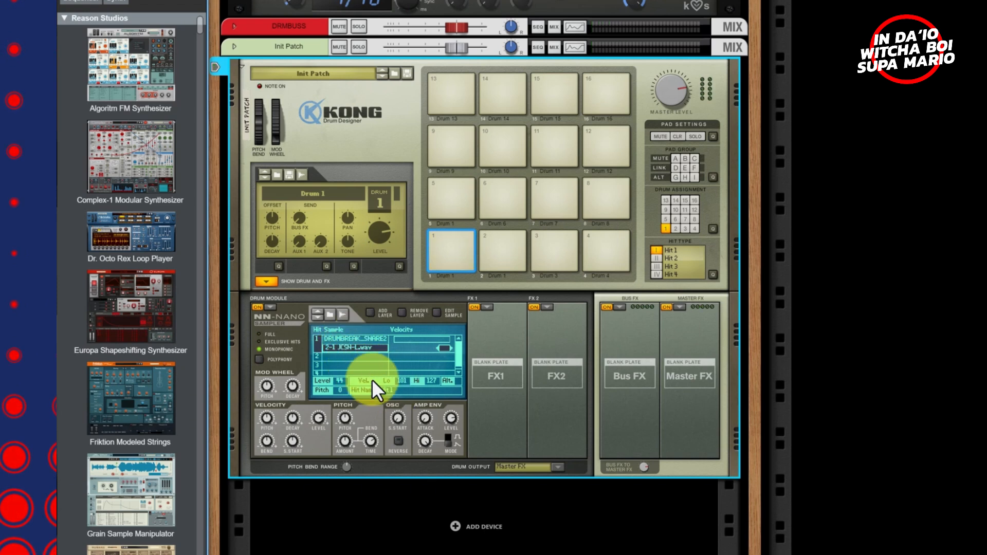
left_click(343, 359)
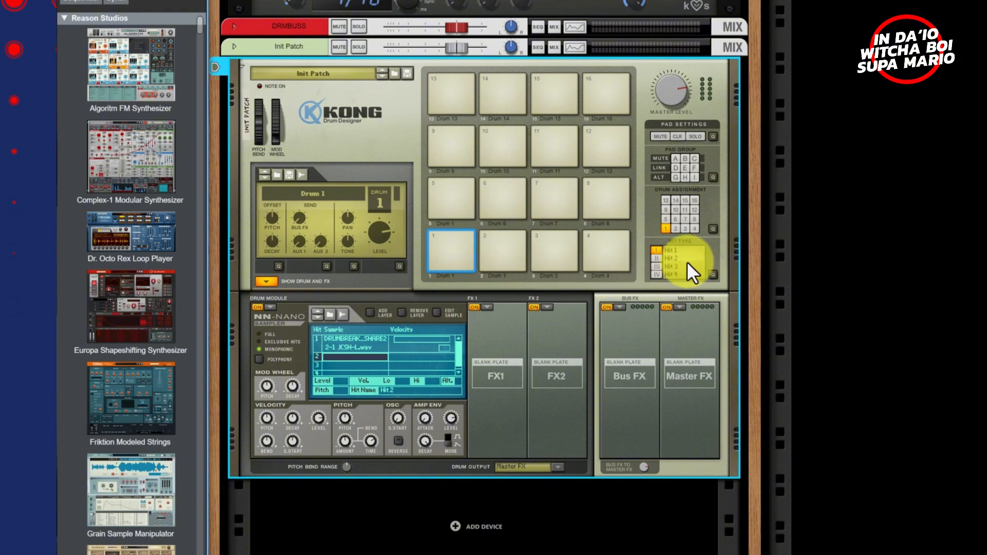
- Set the new slot's hit type to Hit 2 and load 2-2 JCSN-L.wav into it
left_click(658, 259)
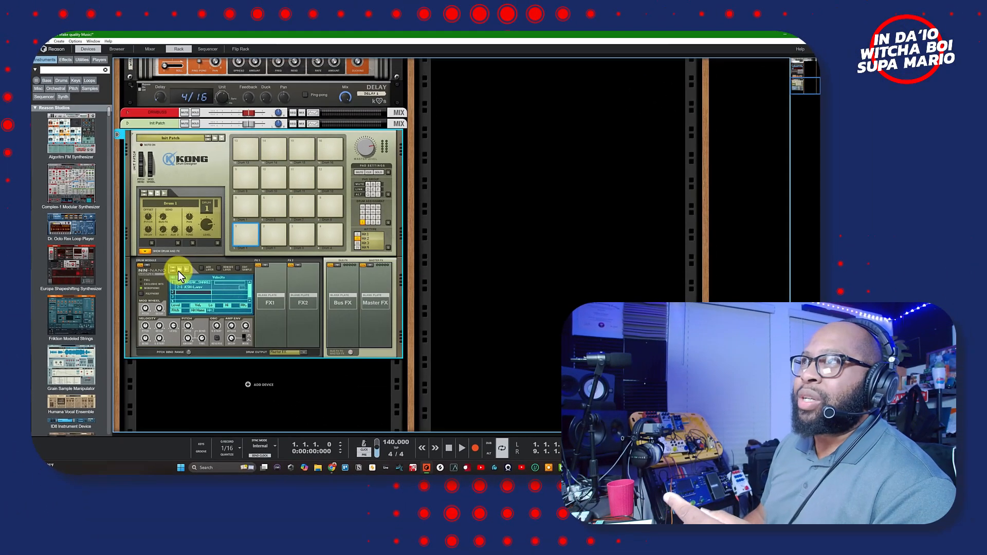
left_click(330, 314)
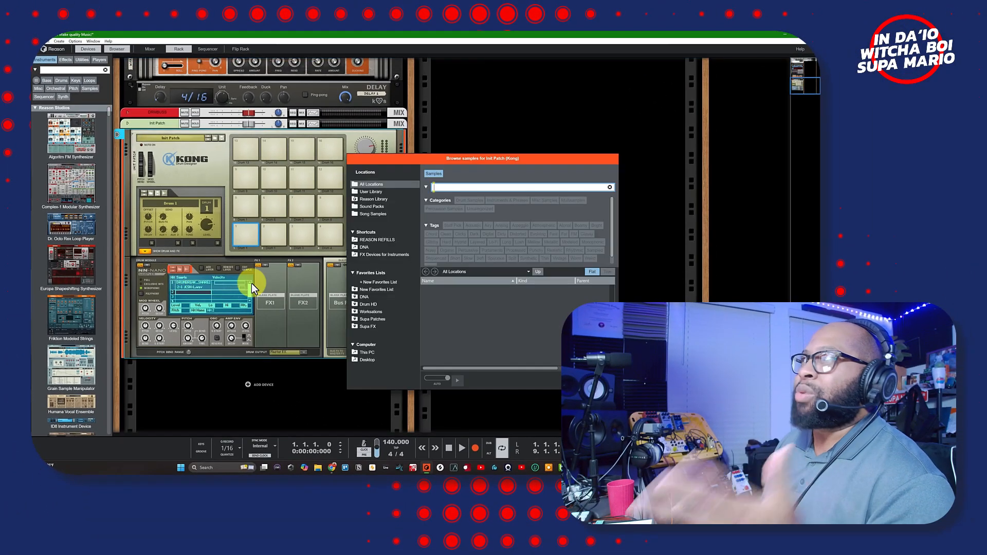
scroll(451, 349, "down", 3)
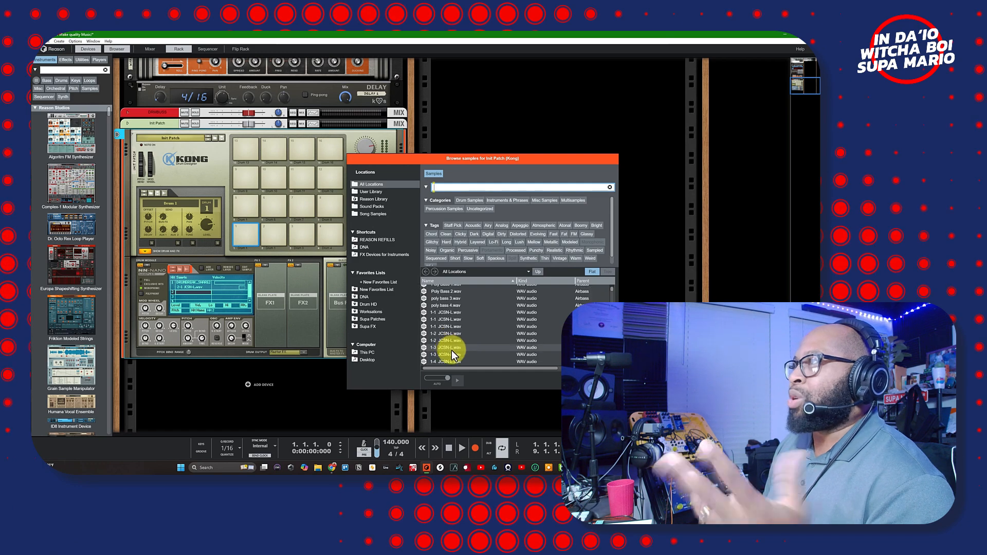
left_click(454, 349)
left_click(450, 360)
scroll(449, 359, "down", 5)
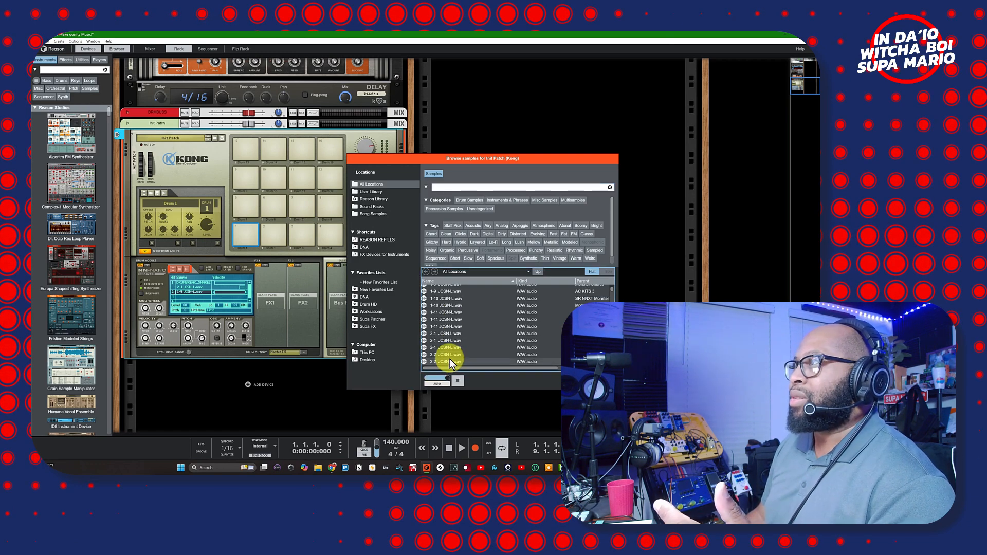
left_click(450, 361)
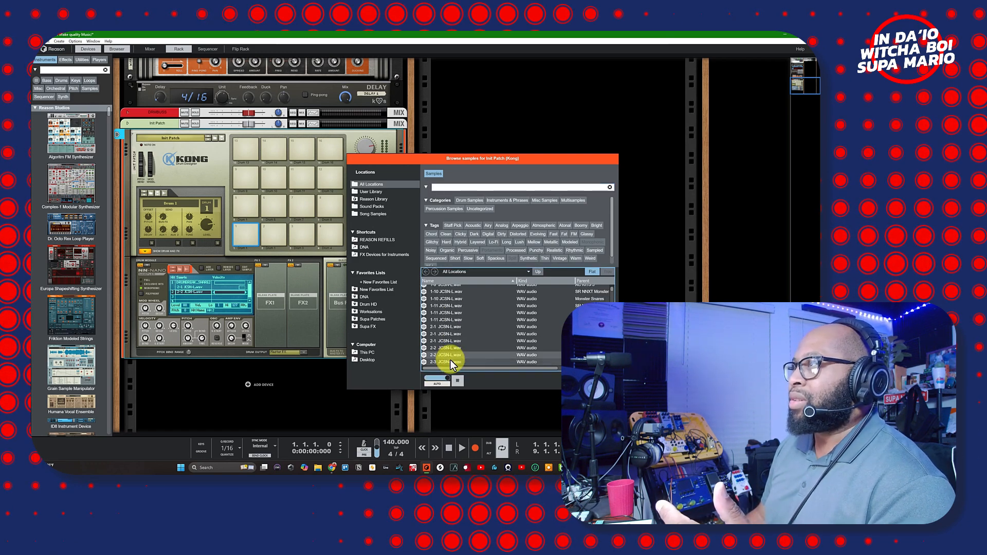
left_click(557, 382)
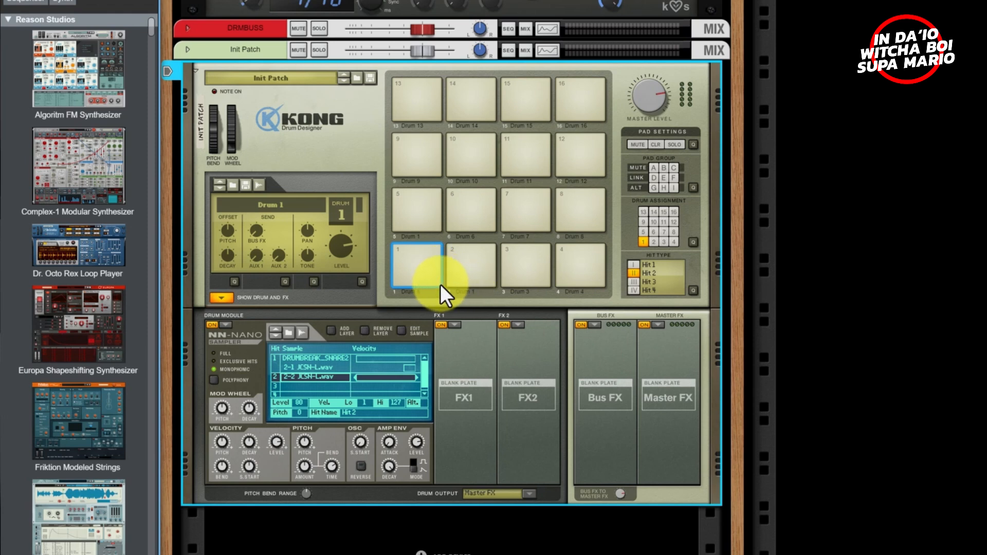
- Put a Parametric EQ in Drum 1's FX1 slot and lower its frequency from 86 to 62
left_click(455, 326)
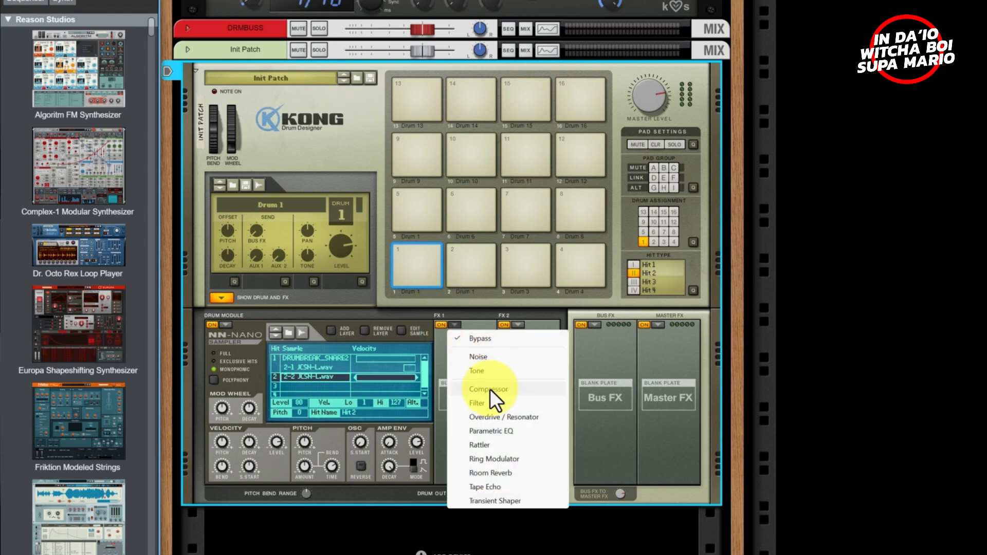
left_click(490, 431)
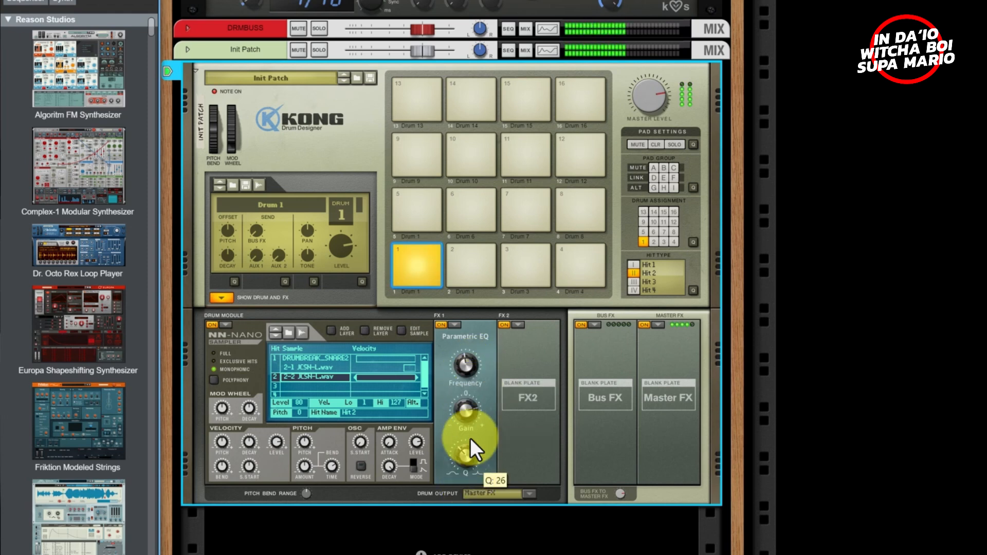
left_click_drag(458, 345, 476, 497)
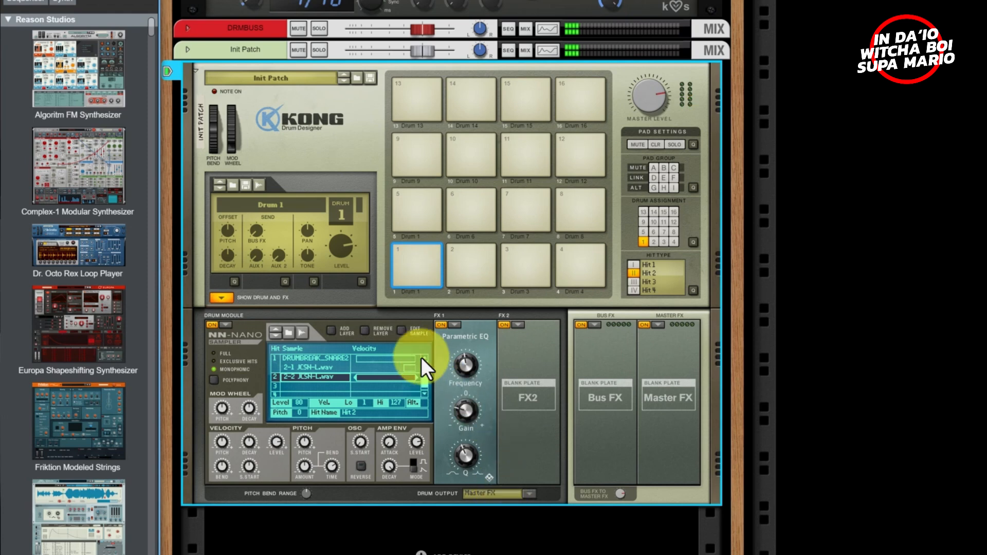
- Add a high-pass Filter in FX2 with frequency 75 and adjusted resonance
left_click(513, 329)
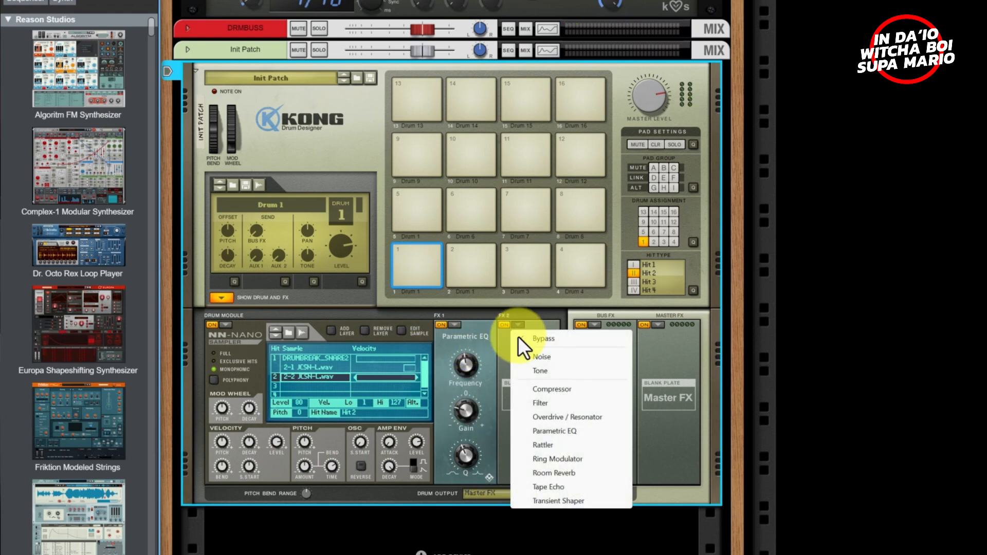
left_click(545, 403)
left_click_drag(526, 361, 527, 333)
left_click(541, 414)
left_click(541, 423)
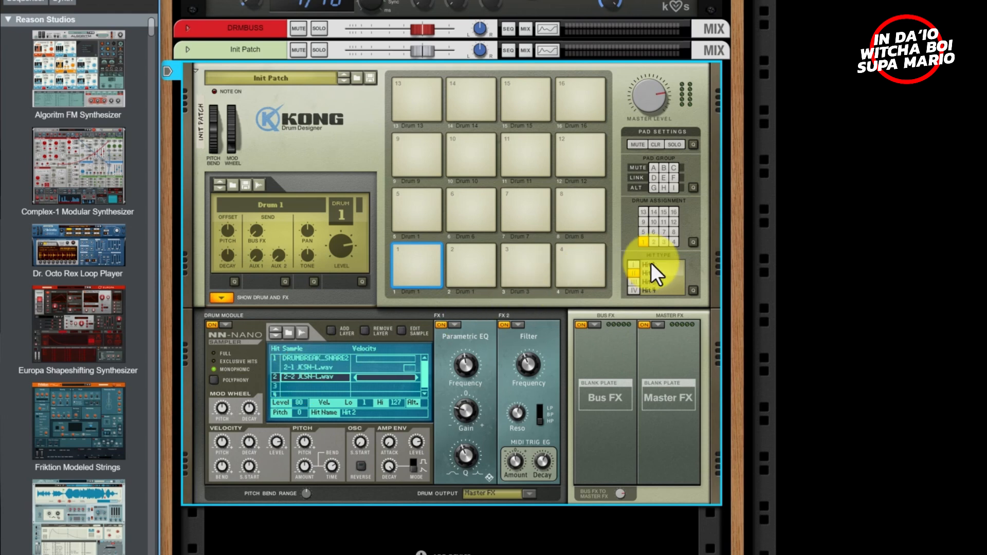
left_click(636, 263)
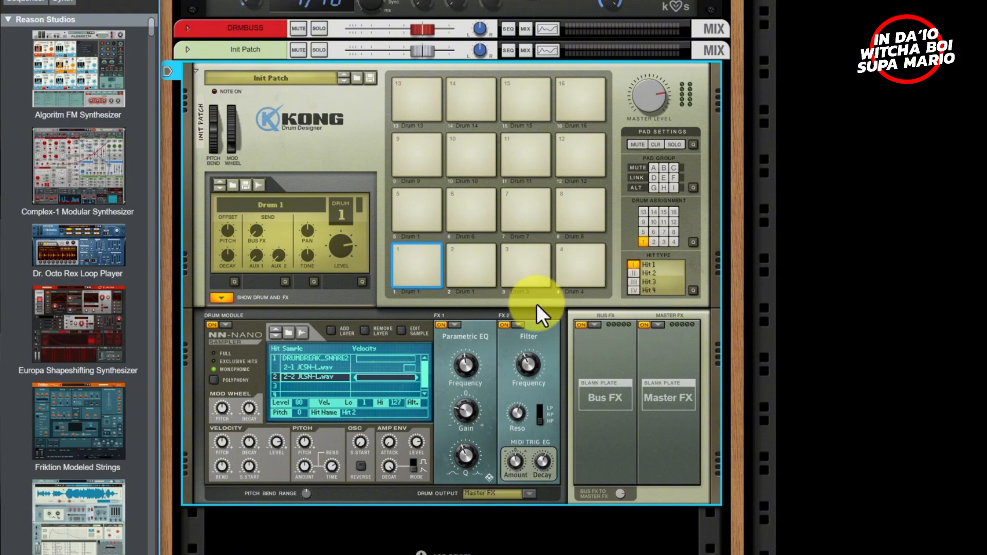
left_click(633, 273)
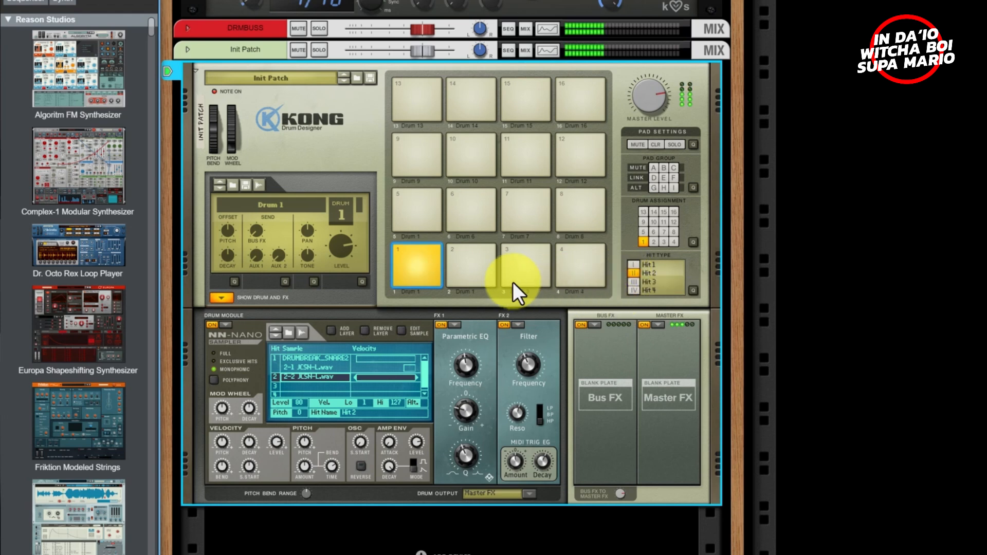
left_click(476, 275)
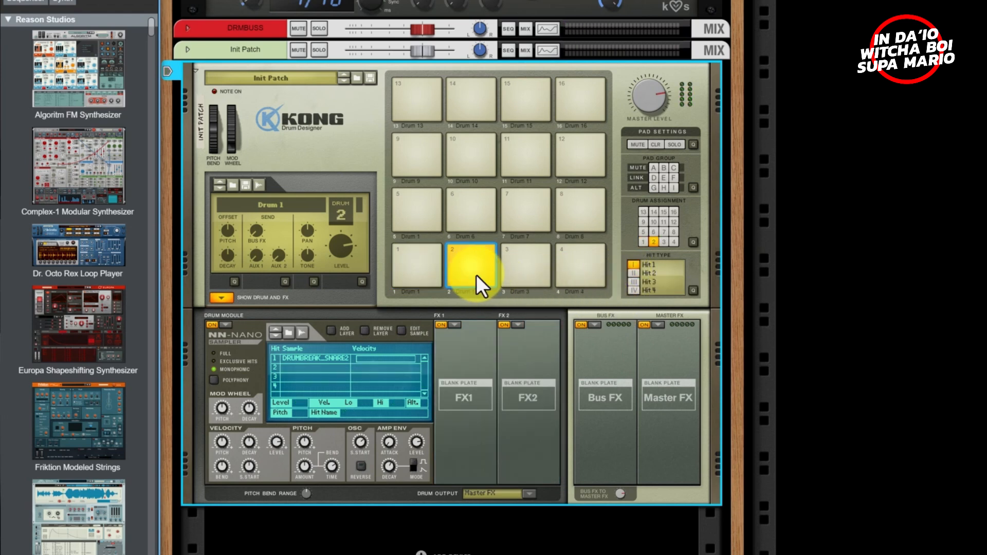
left_click(480, 281)
left_click(662, 264)
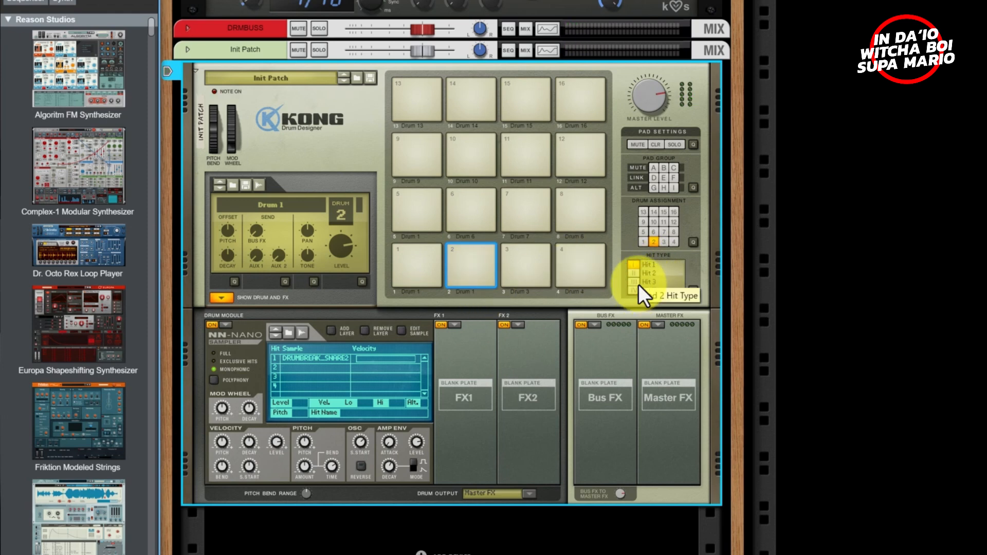
left_click(520, 276)
left_click(576, 265)
left_click(517, 264)
left_click(462, 264)
left_click(408, 266)
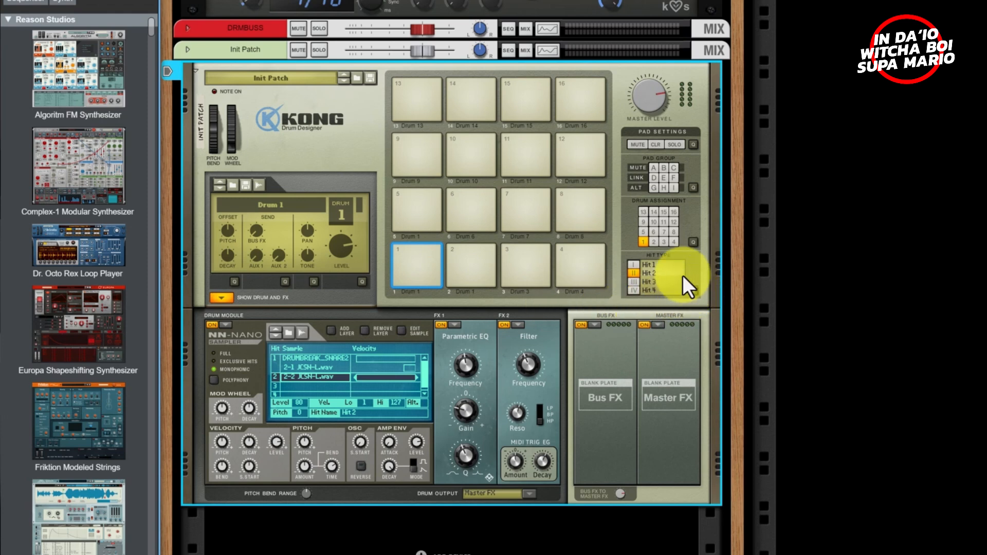
- In Pad Hit Assignment quick edit, audition and inspect pads 1, 2, 3 and 5, ending on pad 1
left_click(693, 289)
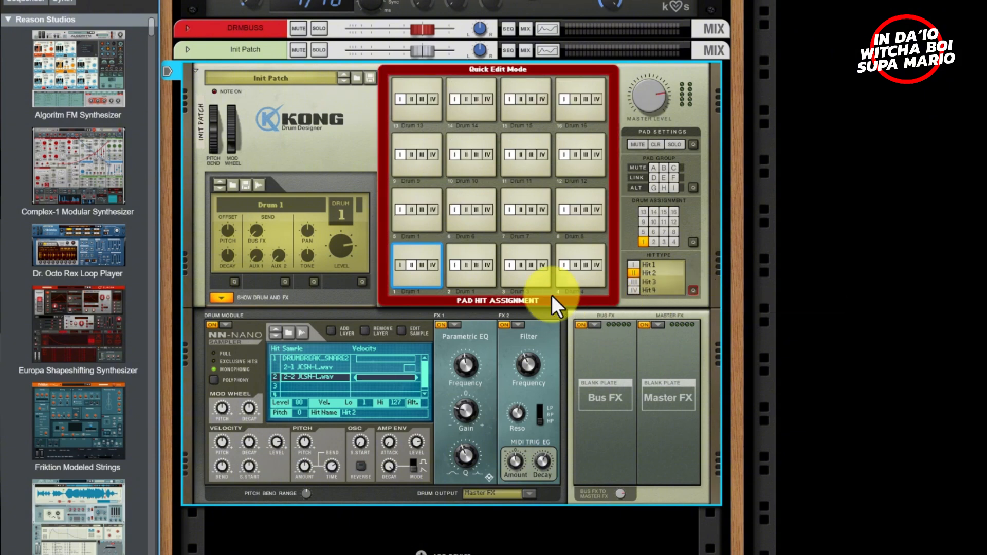
left_click(457, 267)
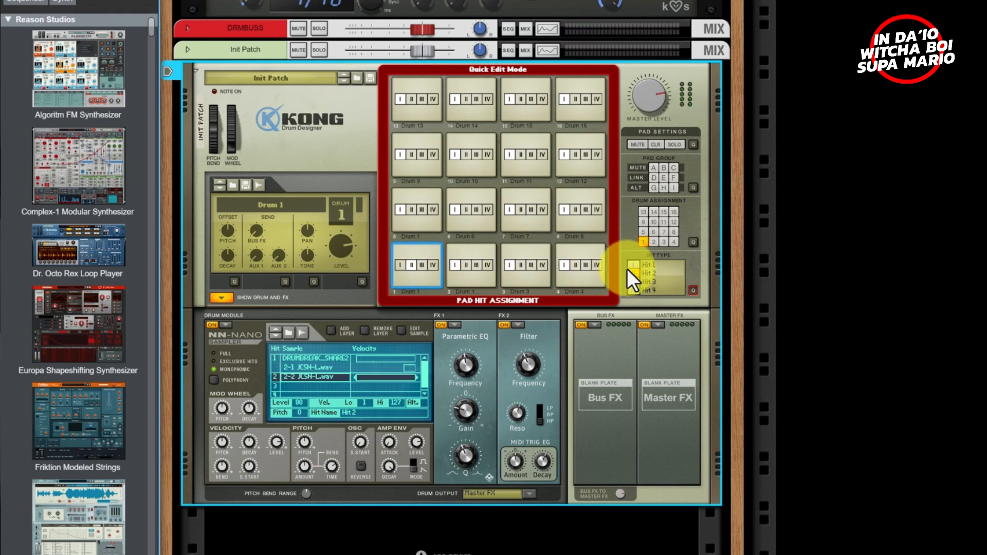
left_click(505, 277)
left_click(463, 271)
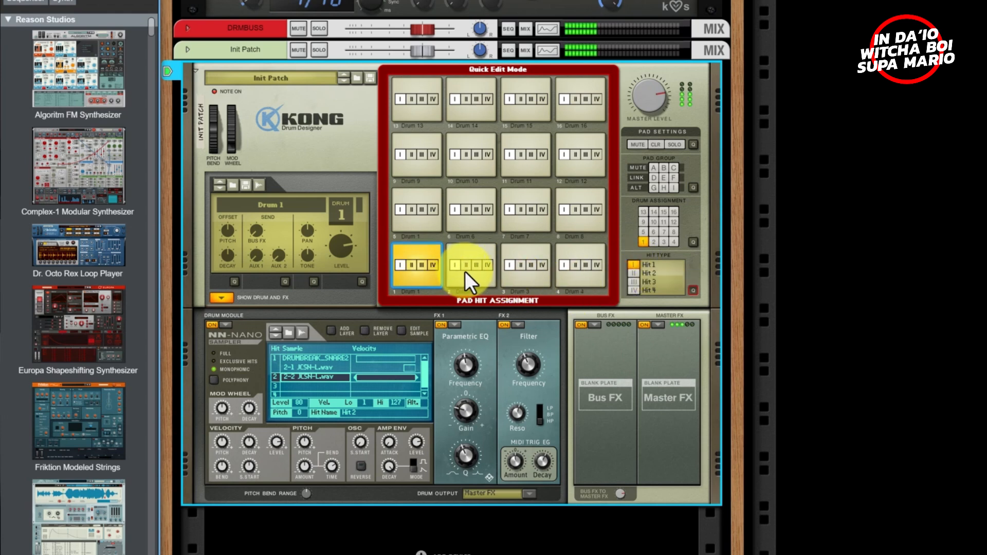
left_click(472, 279)
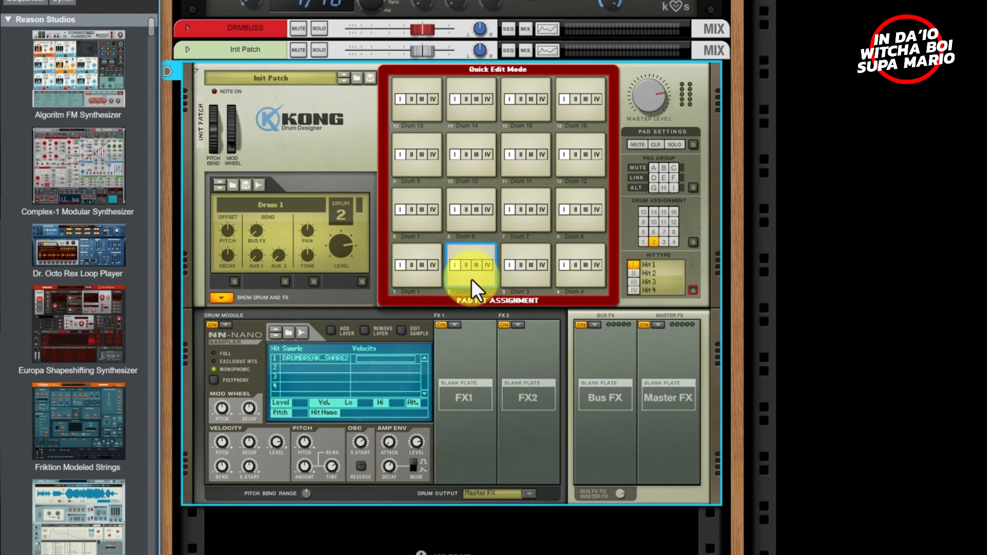
left_click(465, 265)
left_click(544, 277)
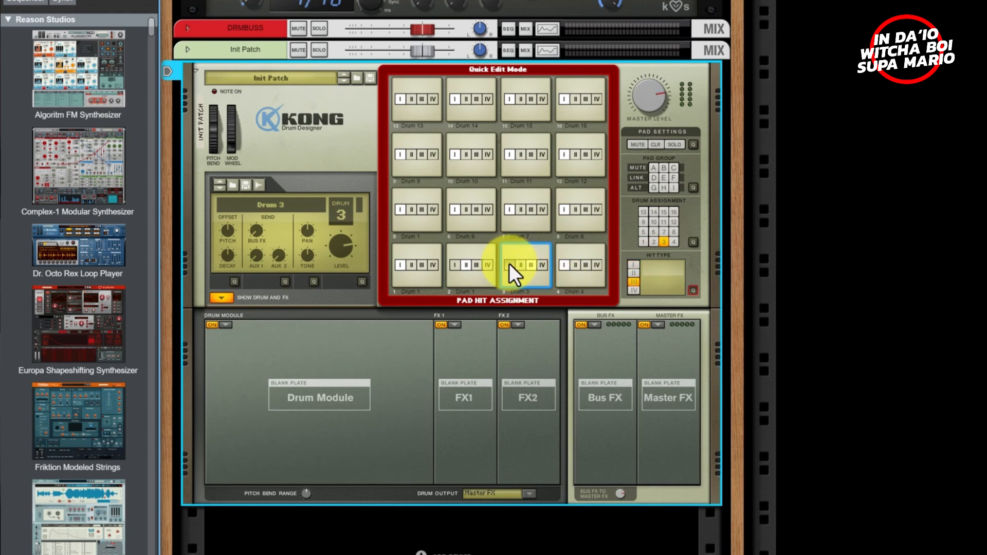
left_click(453, 265)
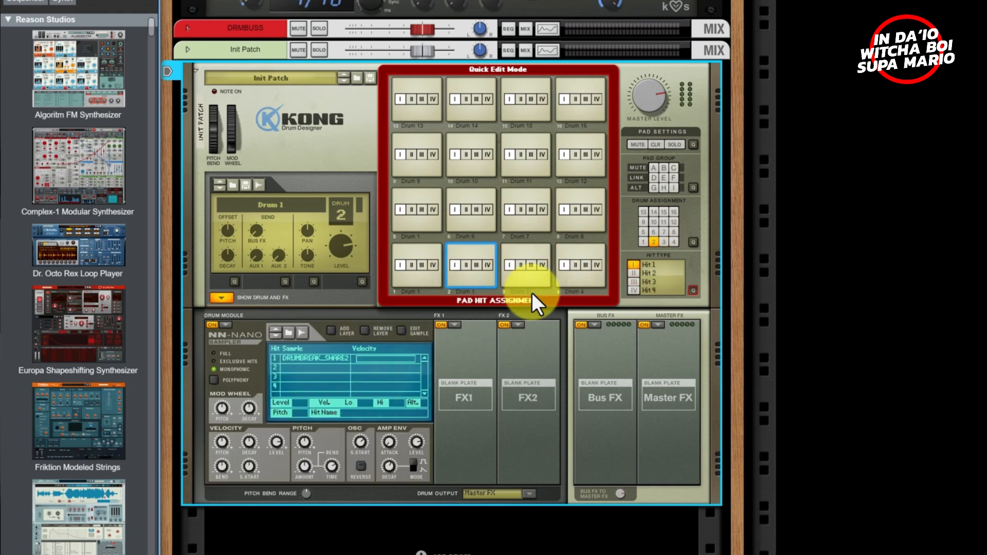
left_click(425, 281)
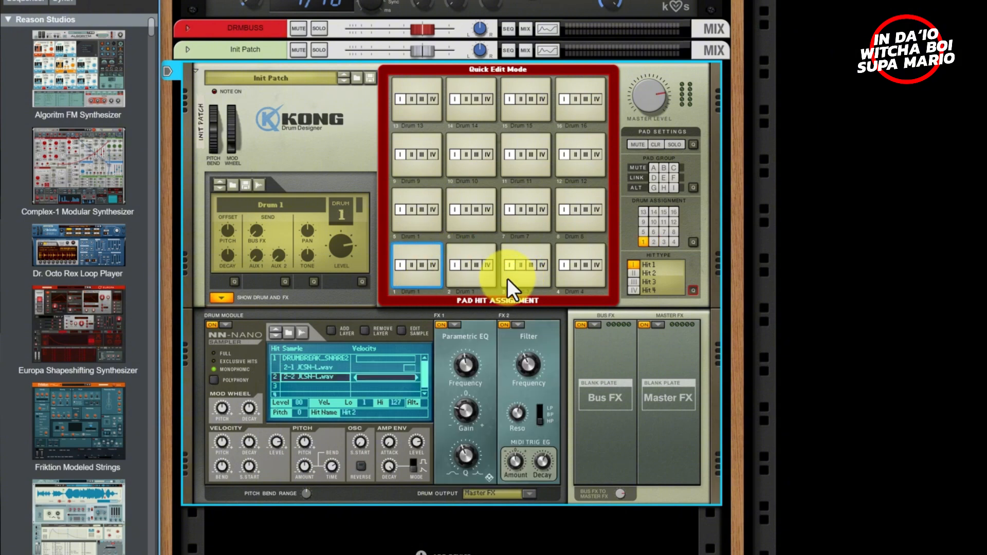
left_click(428, 231)
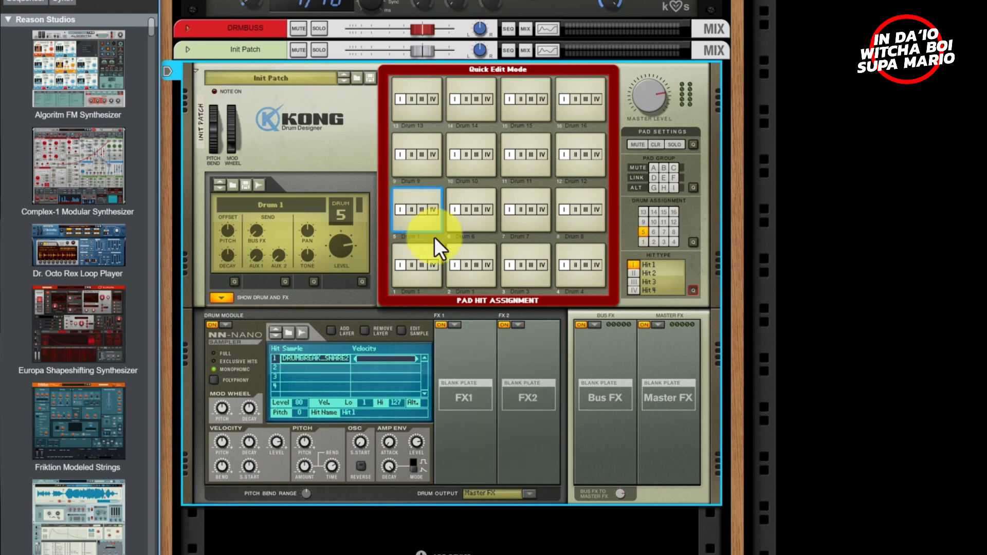
left_click(435, 283)
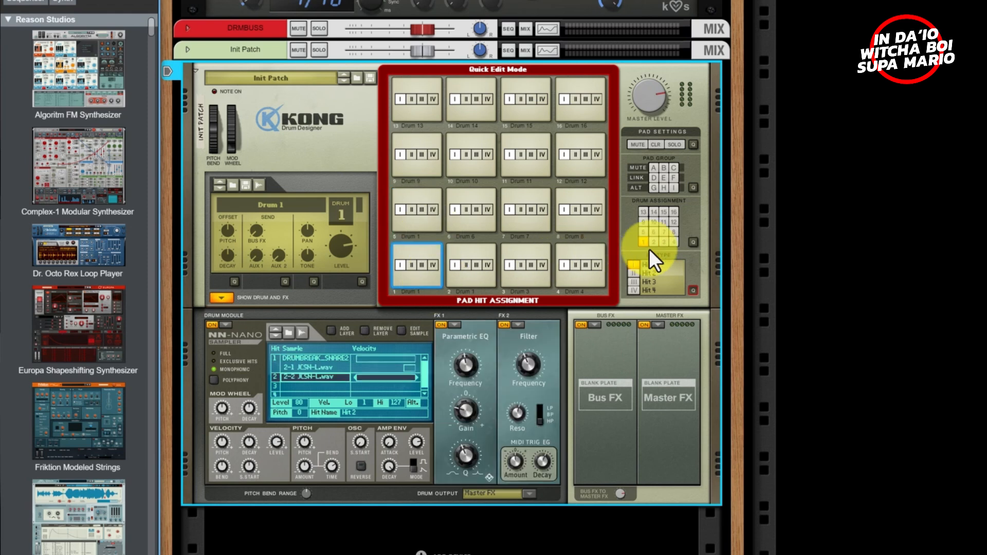
- In Drum Assignment quick edit, assign Drum 1 to pad 5, then exit quick edit
left_click(692, 242)
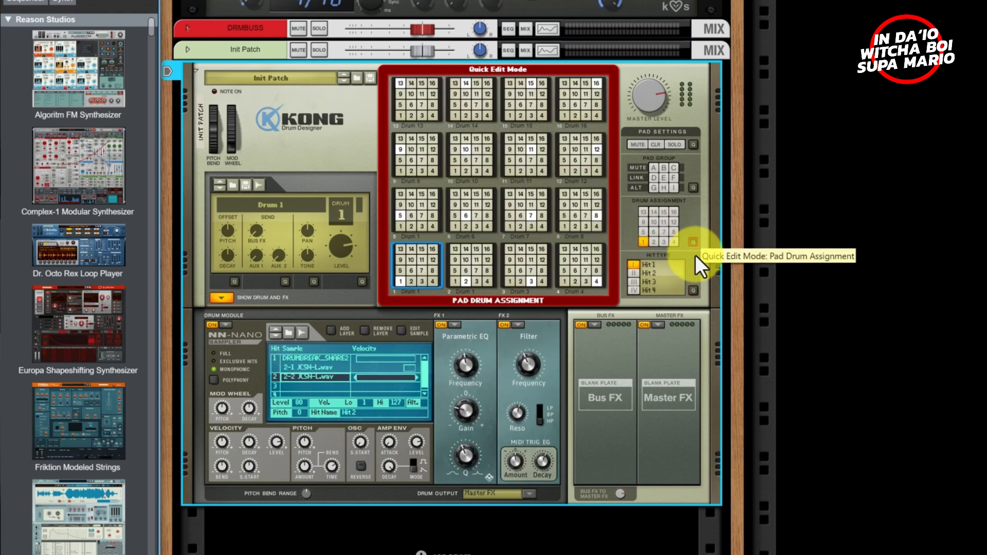
left_click(401, 227)
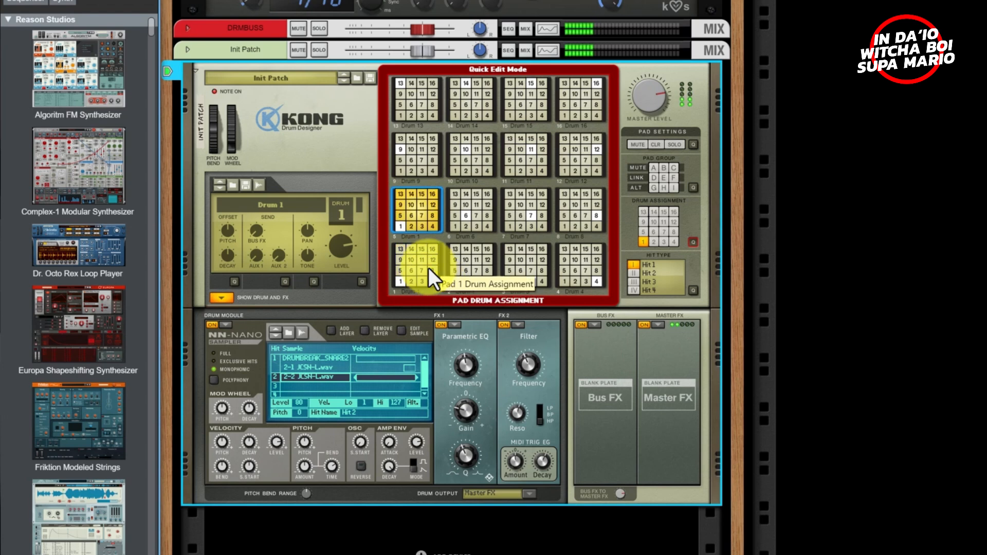
left_click(693, 241)
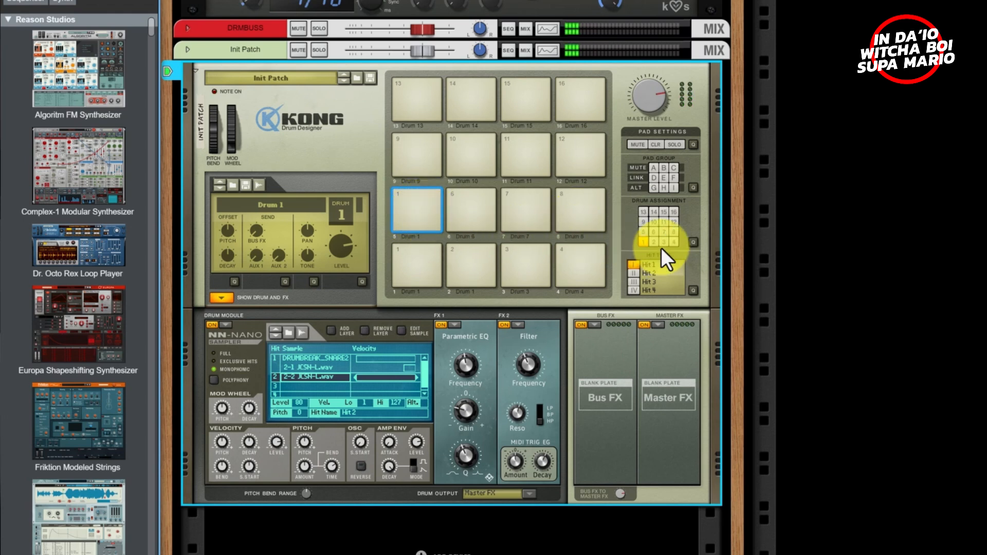
- Reassign pad 5 to Drum 5, briefly switching it to Drum 1 and back in quick edit
left_click(641, 231)
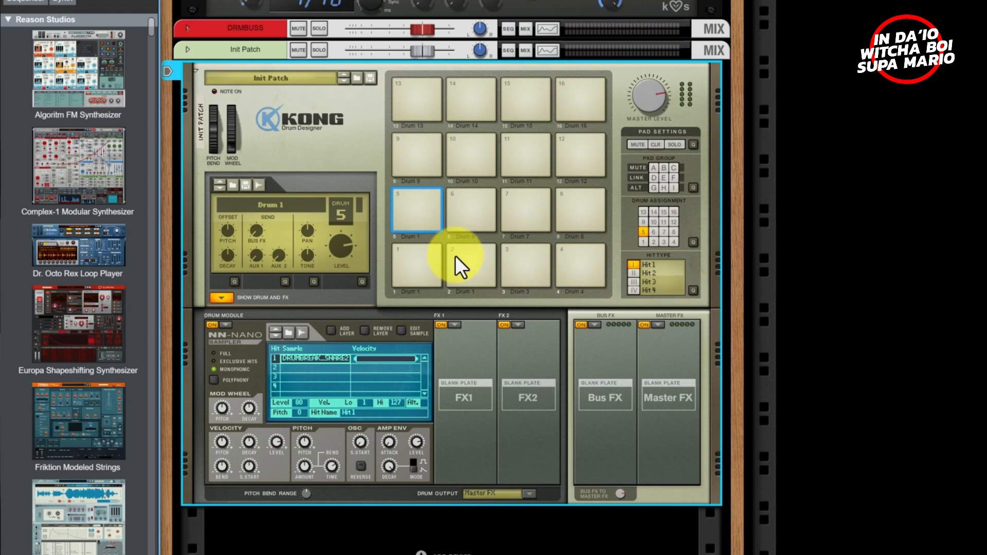
left_click(429, 278)
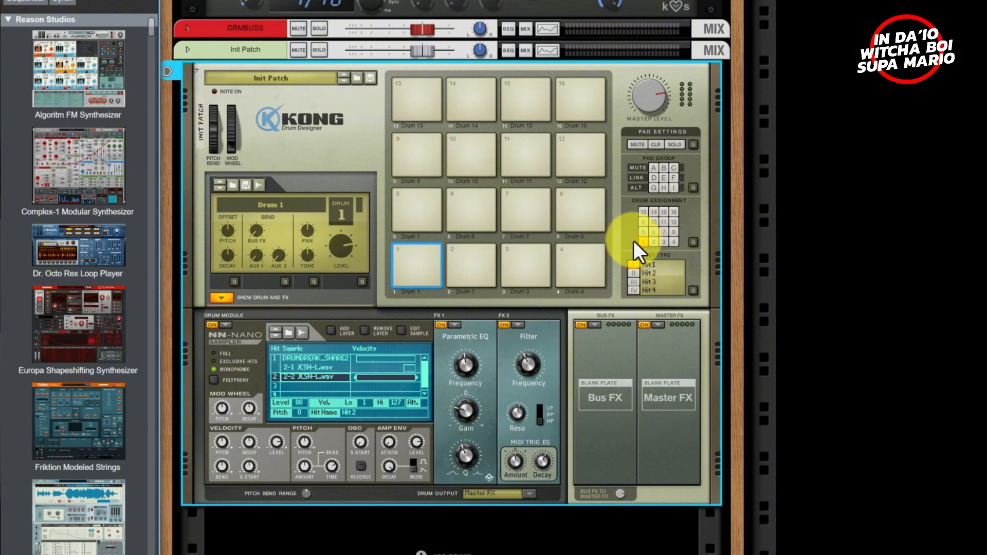
left_click(693, 242)
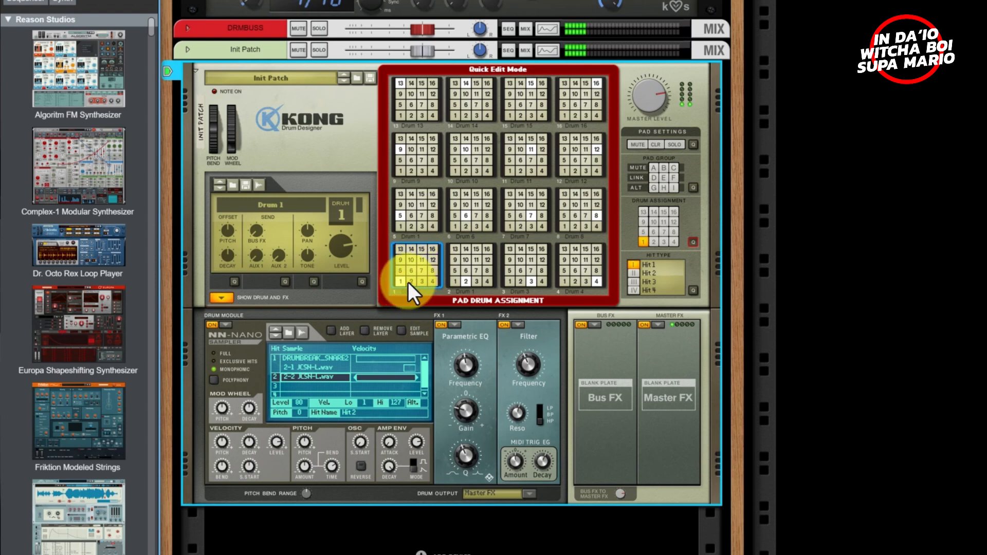
left_click(401, 227)
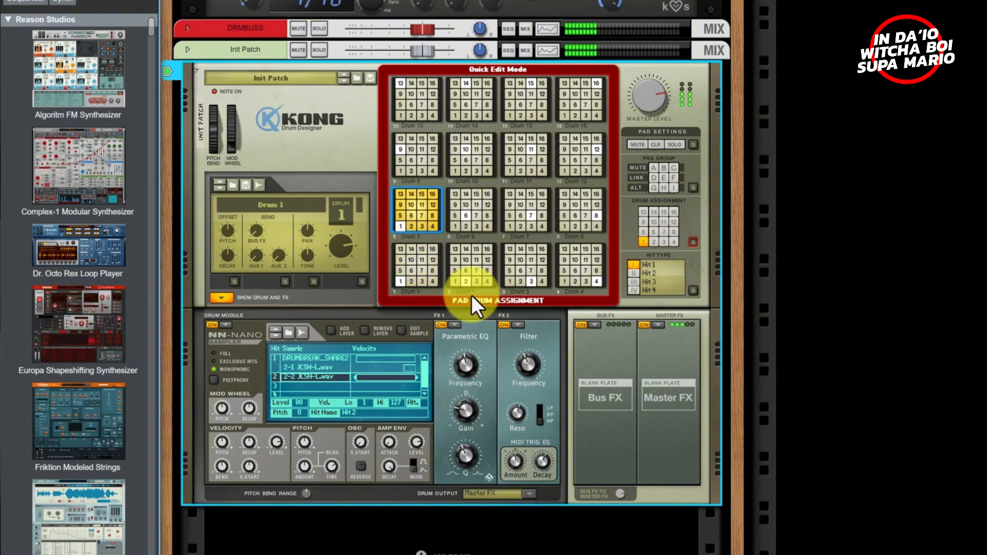
left_click(401, 216)
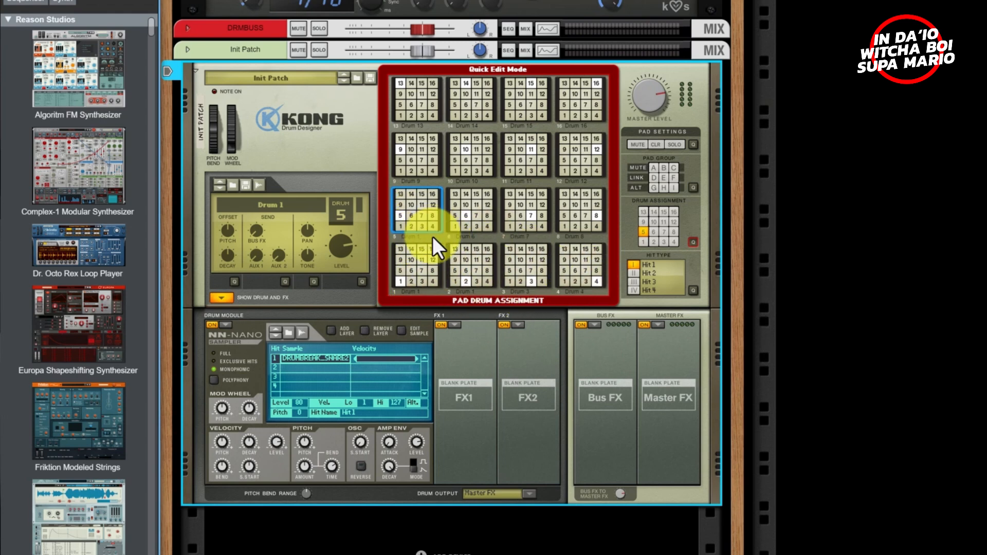
left_click(692, 242)
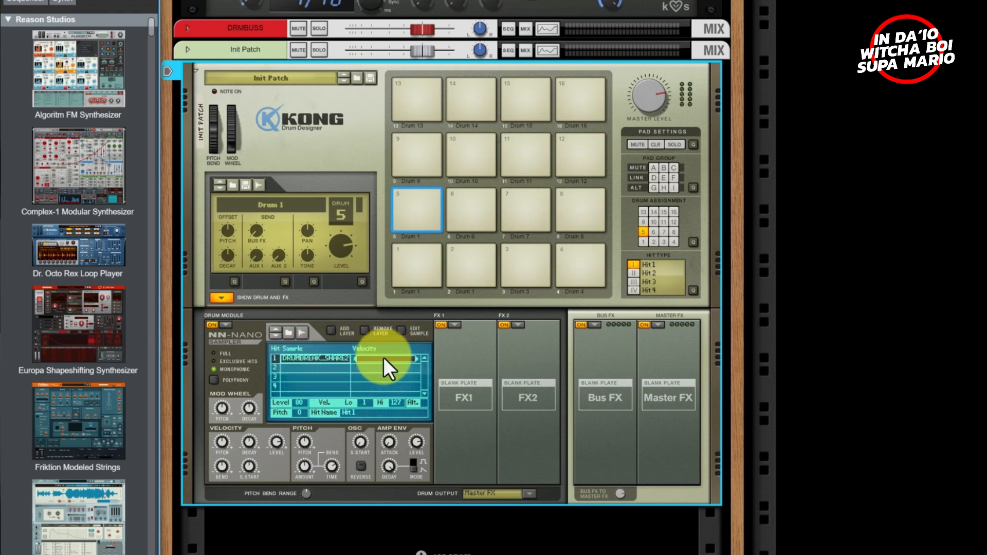
- On pad 1's Drum 1, select the DRUMBREAK_SNARE2 row and add an empty layer below it
left_click(407, 280)
left_click(319, 376)
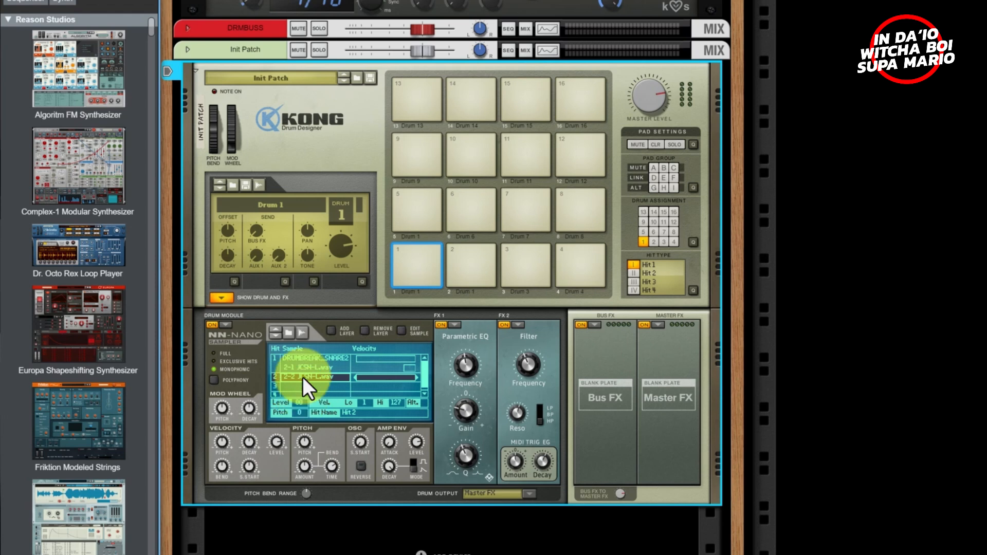
left_click(308, 358)
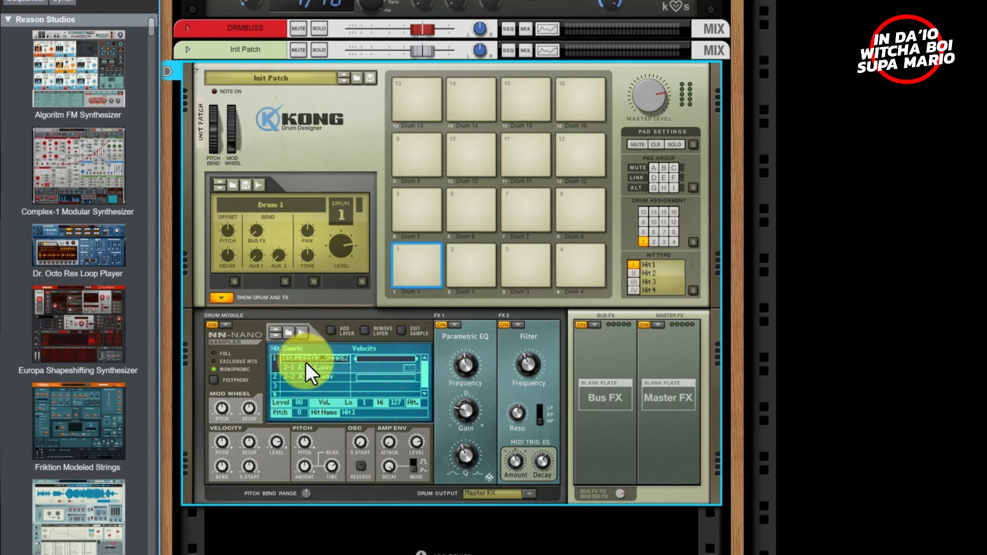
left_click(331, 329)
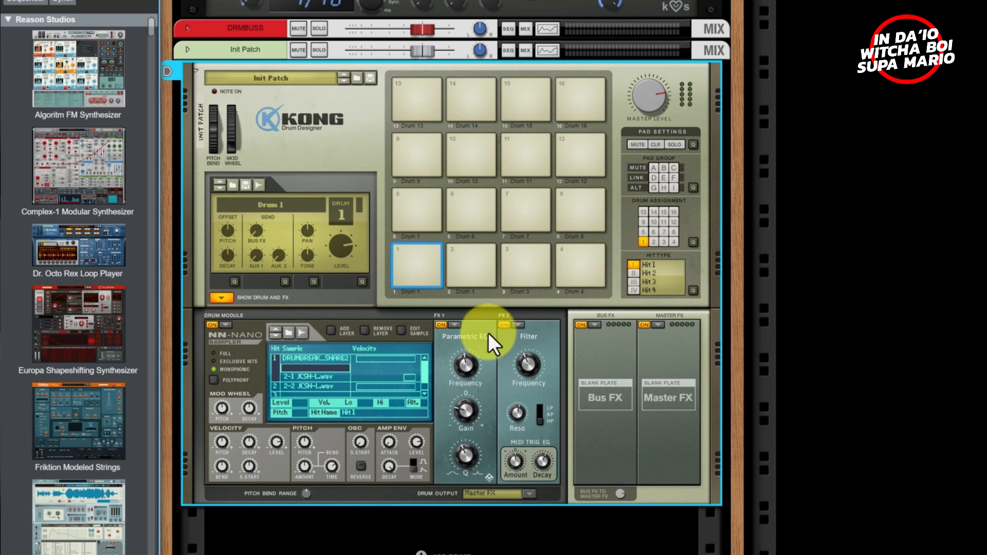
- Load Room Reverb as Kong's bus effect, send Drum 1 to it at 56, and set Dry/Wet to 127
left_click(589, 323)
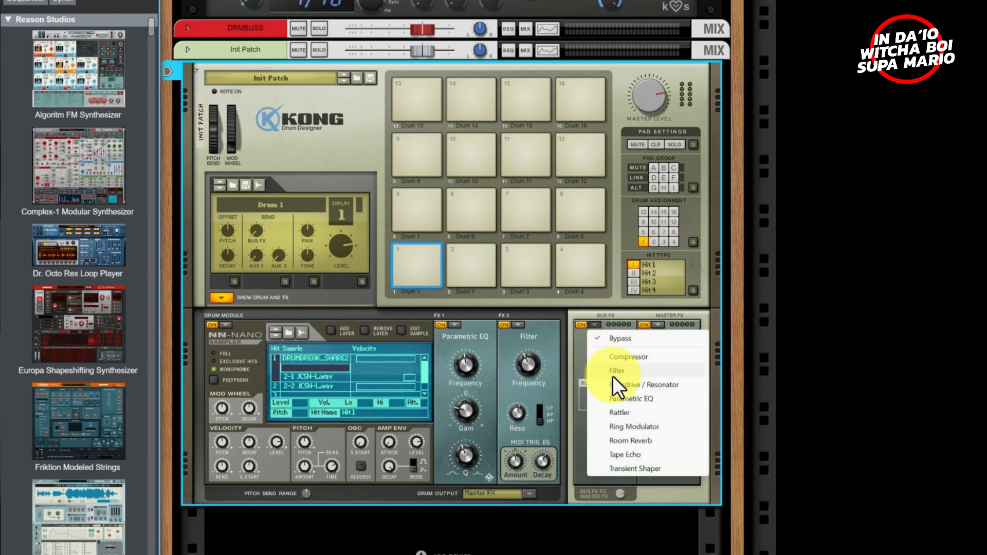
left_click(630, 441)
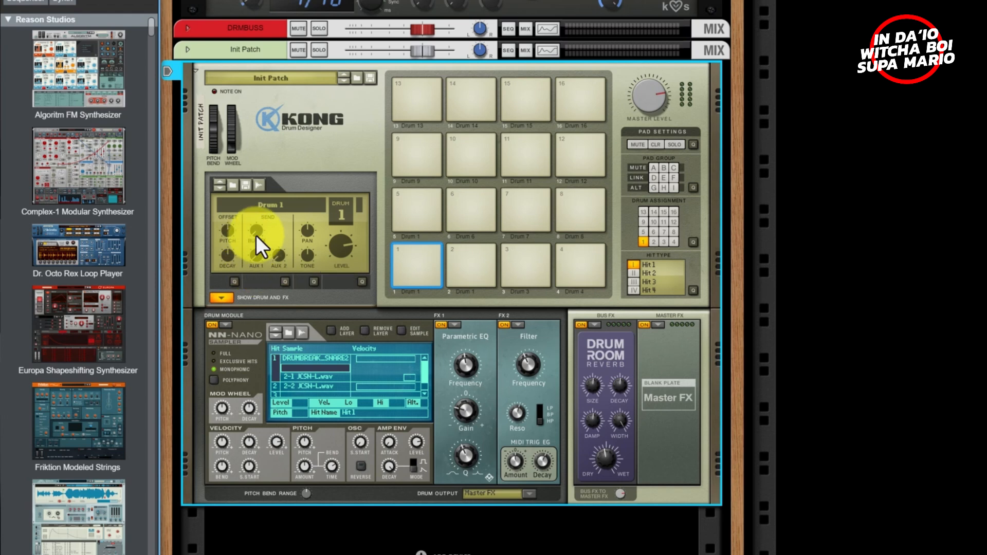
left_click_drag(256, 236, 257, 202)
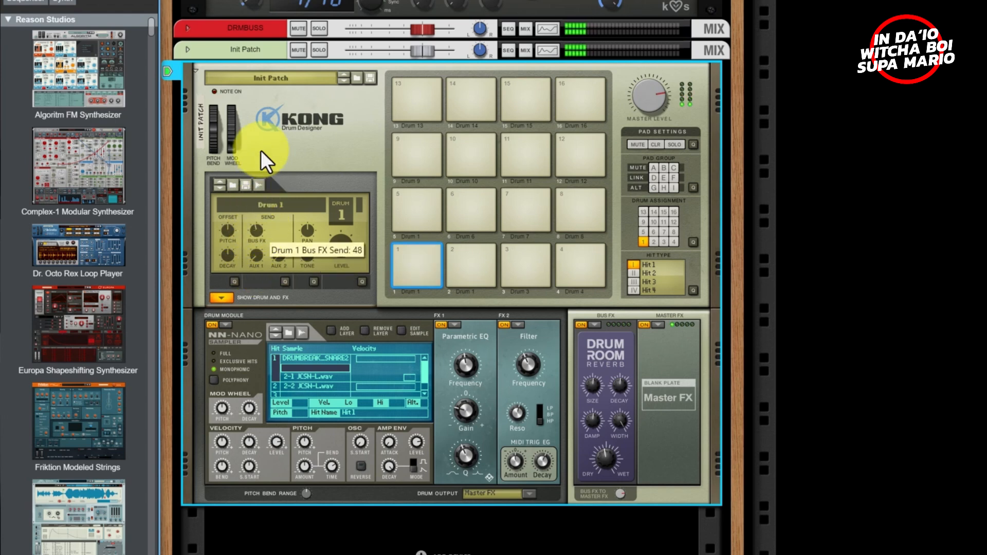
left_click_drag(261, 150, 273, 78)
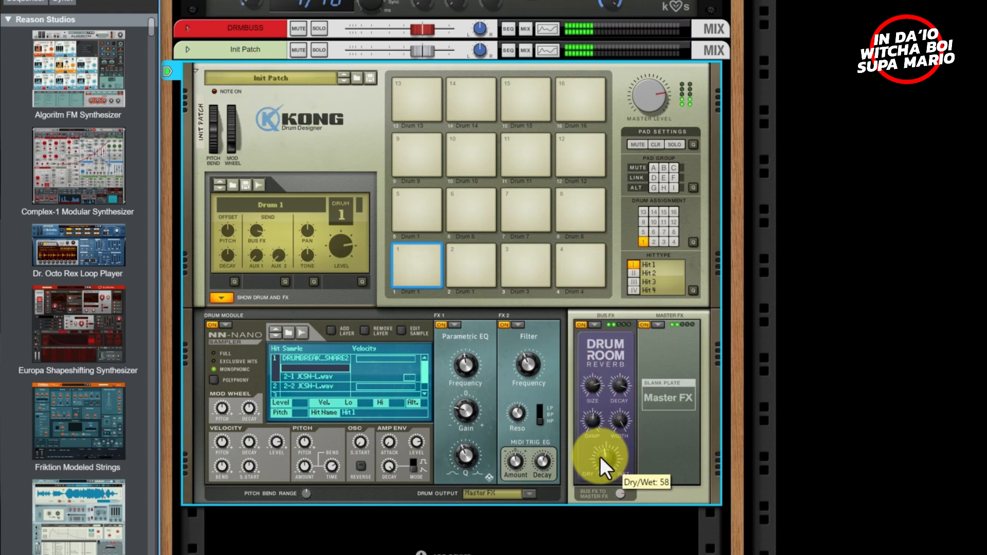
left_click_drag(599, 456, 609, 374)
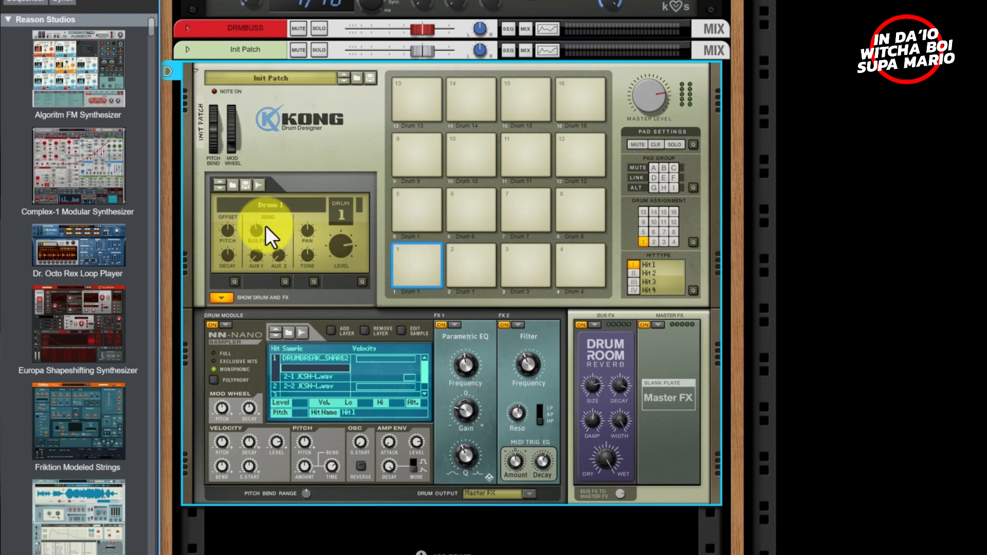
mouse_move(258, 236)
left_mouse_down()
mouse_move(265, 276)
mouse_move(267, 197)
mouse_move(267, 224)
left_mouse_up()
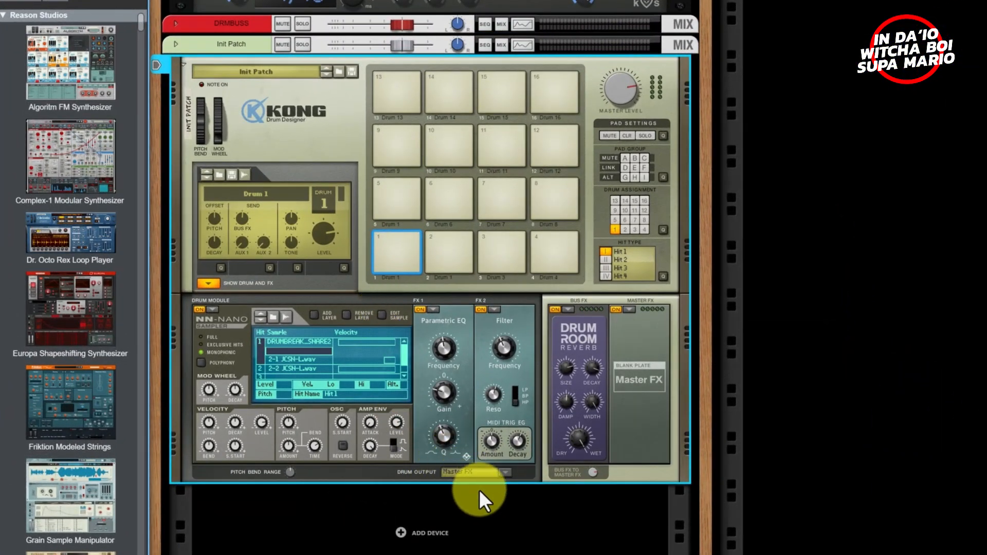
- Check the Drum Output list without changing it, then flip the rack to Kong's rear panel
left_click(470, 472)
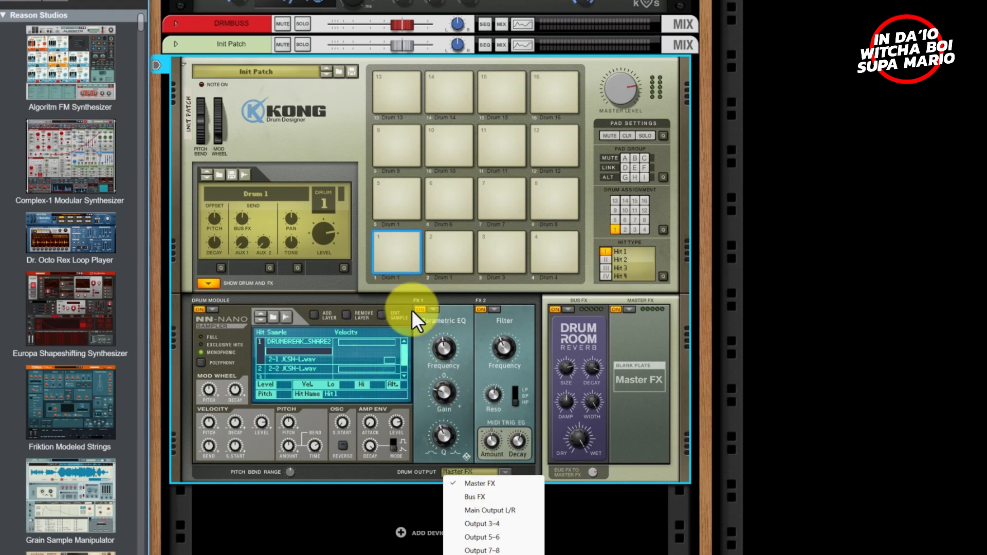
left_click(365, 280)
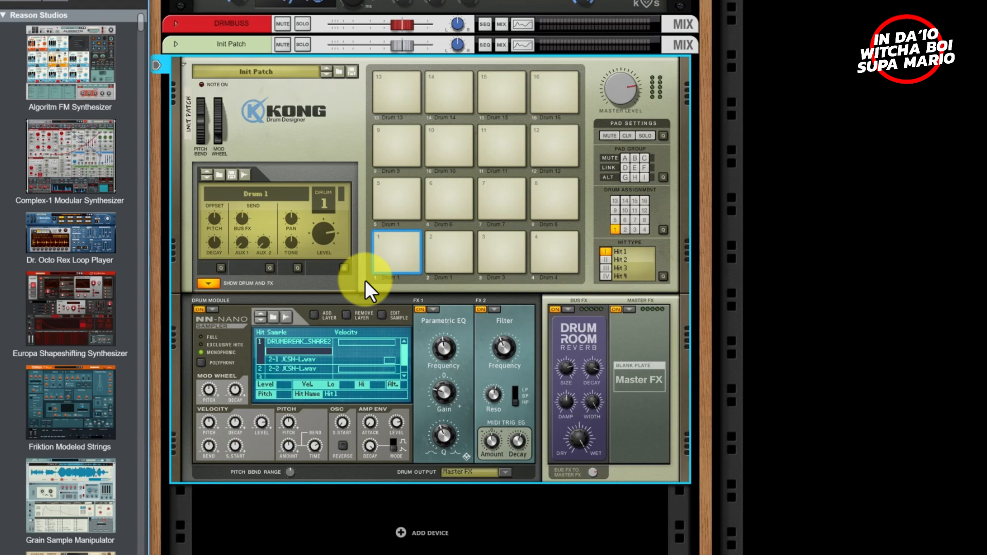
key("Tab")
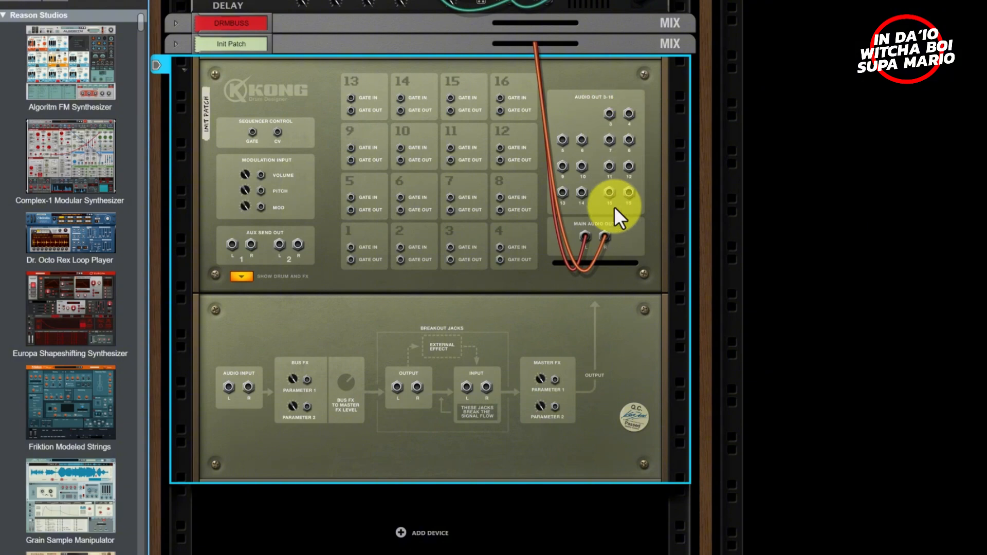
- Route Drum 1's Drum Output to Output 3–4 from Kong's front panel
key("Tab")
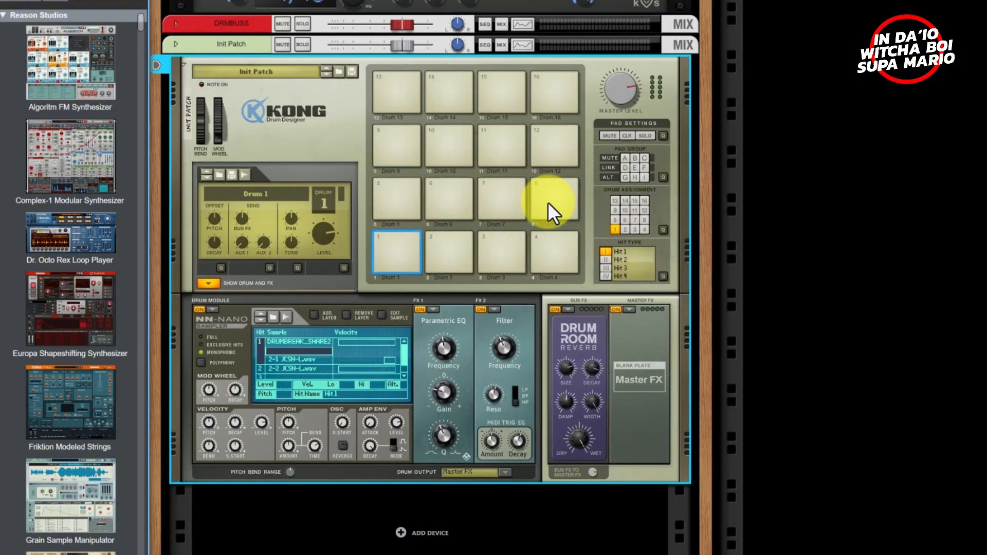
key("Tab")
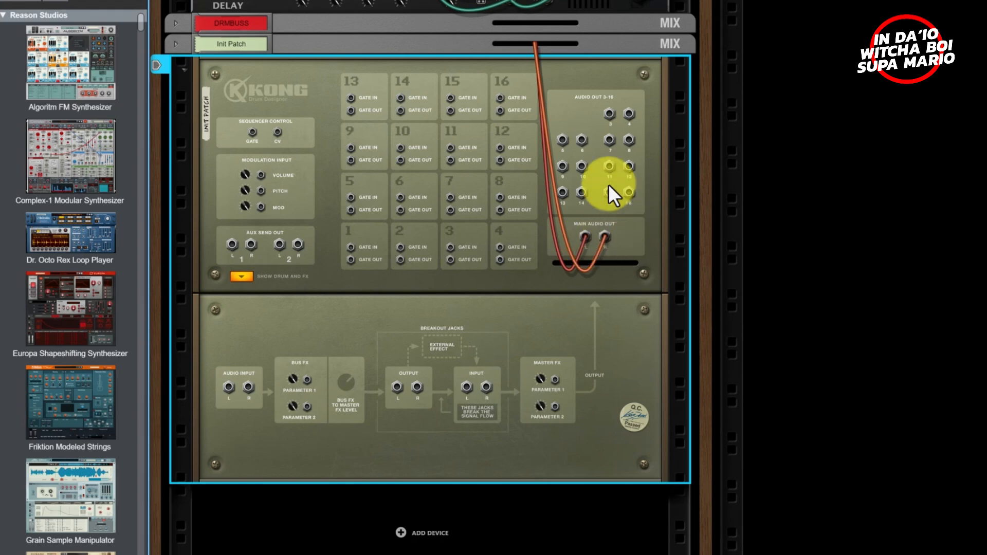
key("Tab")
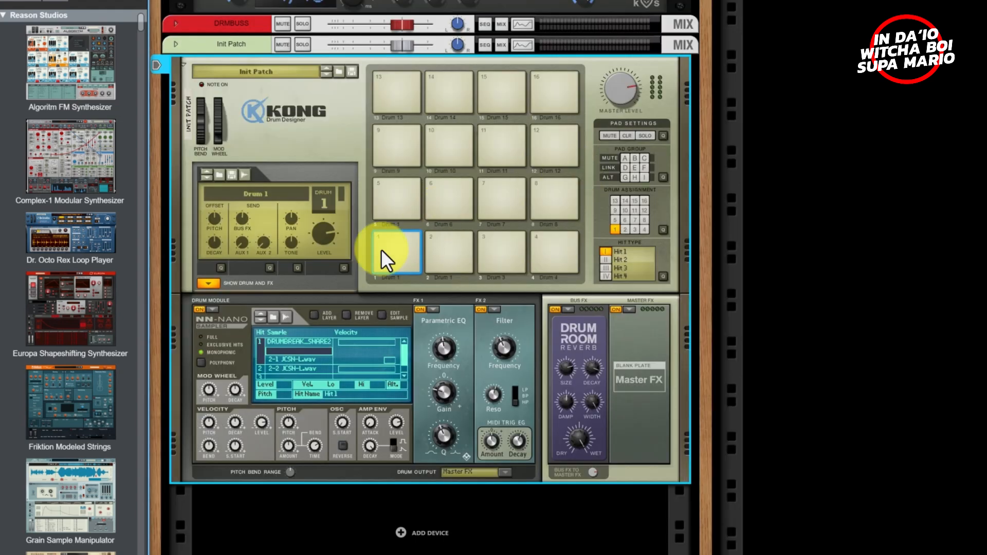
left_click(465, 471)
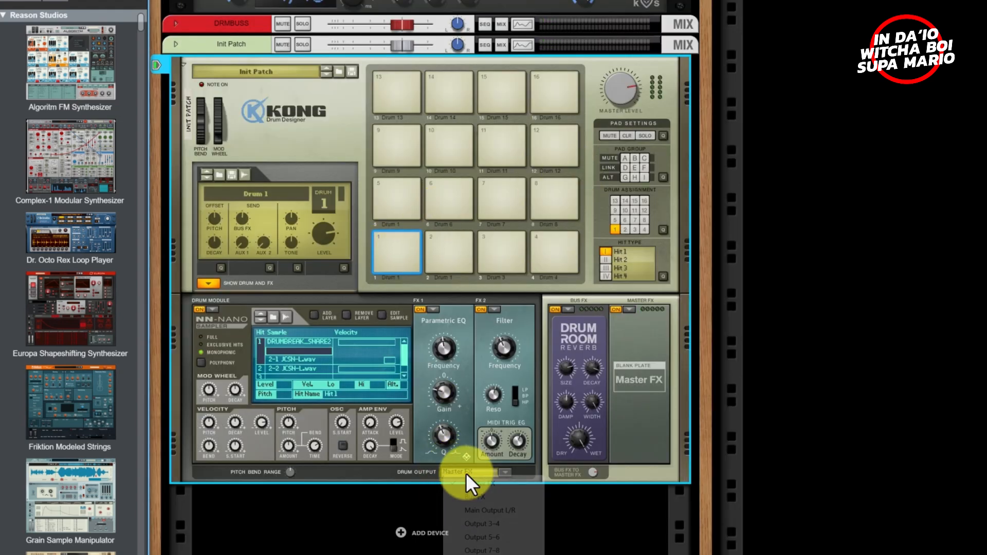
left_click(484, 523)
- Inspect Kong's rear Audio Out 3–4 jacks and try starting a cable from Audio Out 3
key("Tab")
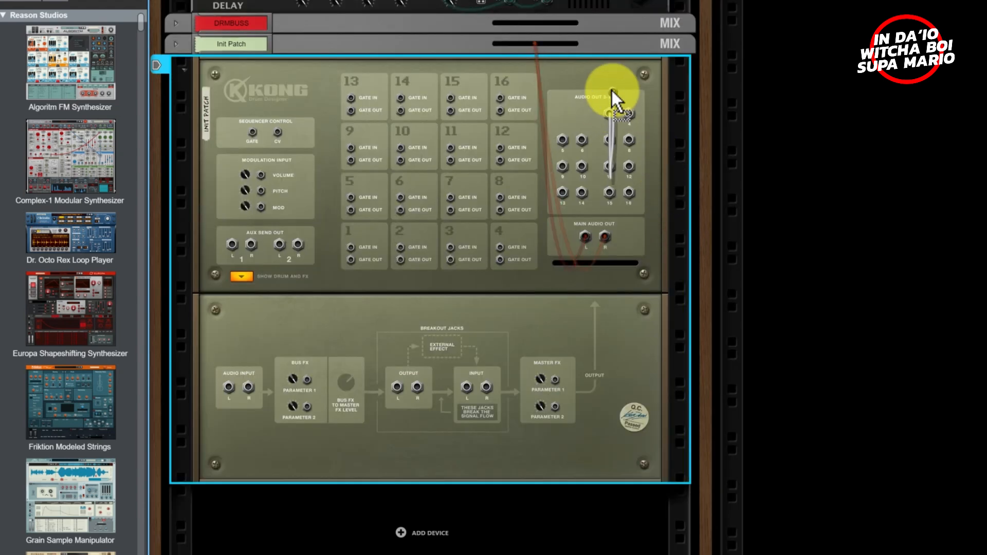
left_click_drag(612, 90, 610, 108)
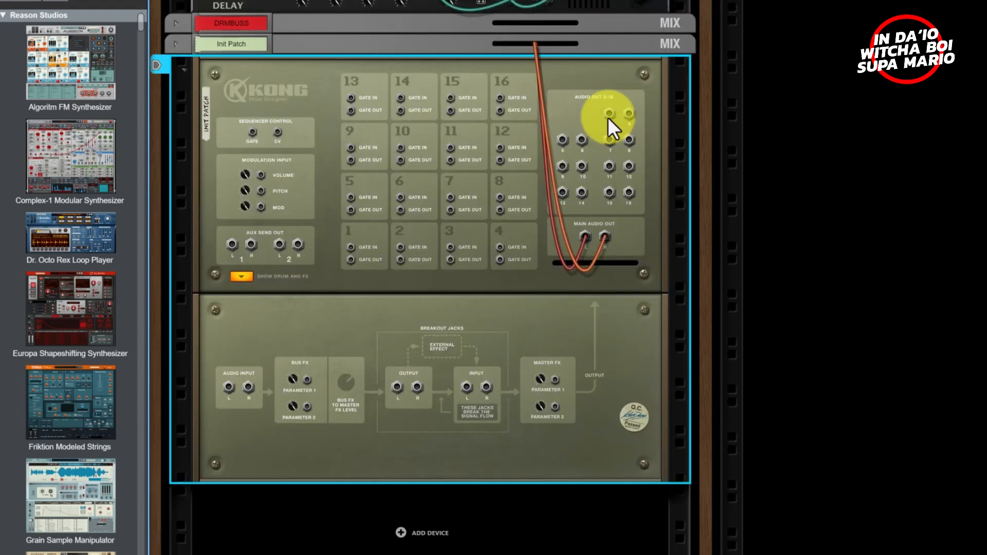
left_click_drag(615, 110, 611, 113)
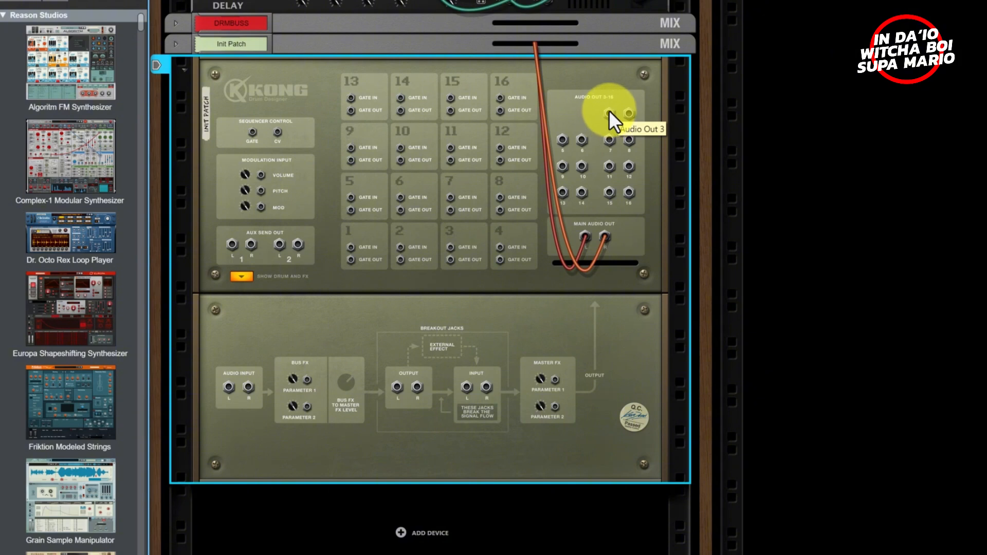
mouse_move(610, 113)
left_mouse_down()
mouse_move(619, 128)
mouse_move(675, 119)
mouse_move(654, 135)
mouse_move(612, 113)
mouse_move(623, 107)
mouse_move(635, 114)
mouse_move(609, 113)
left_mouse_up()
key("Tab")
key("Tab")
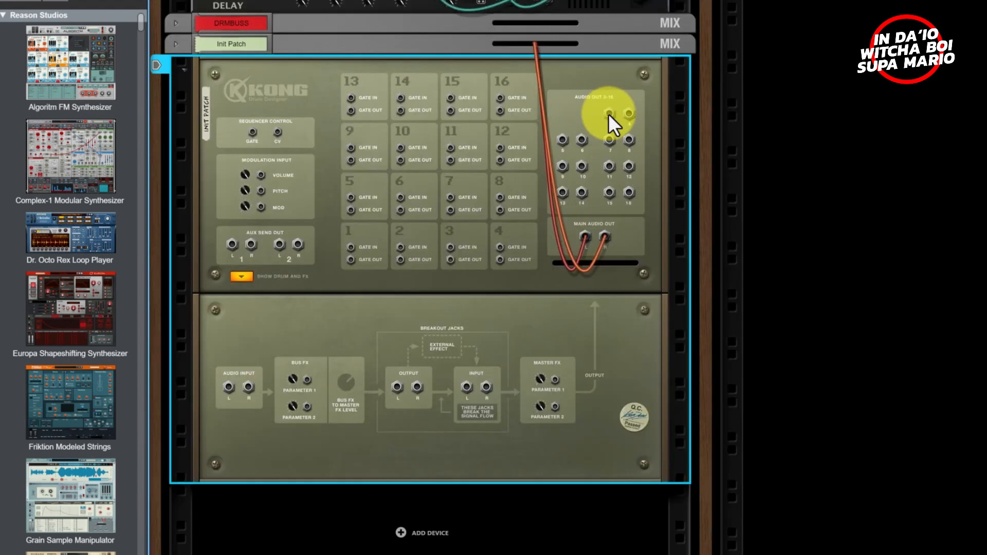
key("Tab")
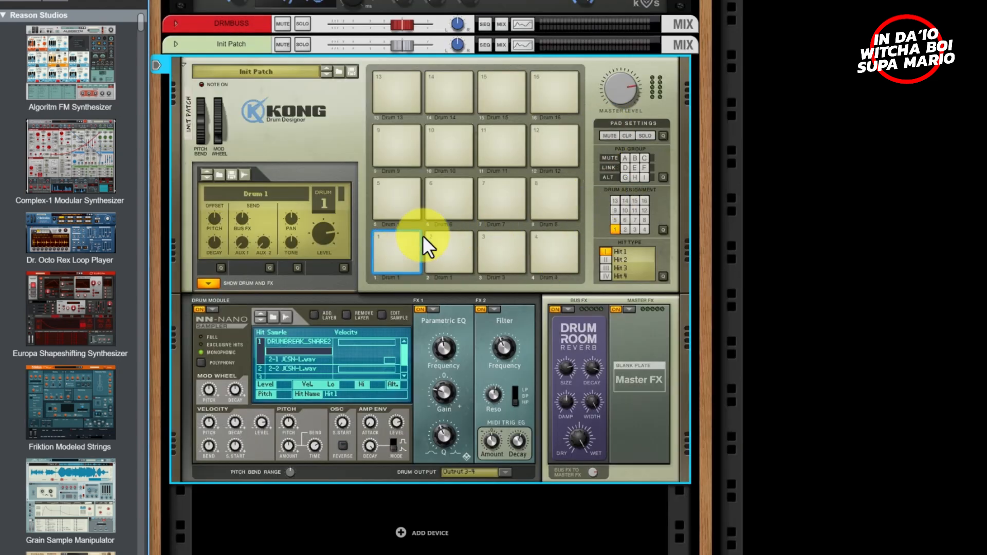
key("Tab")
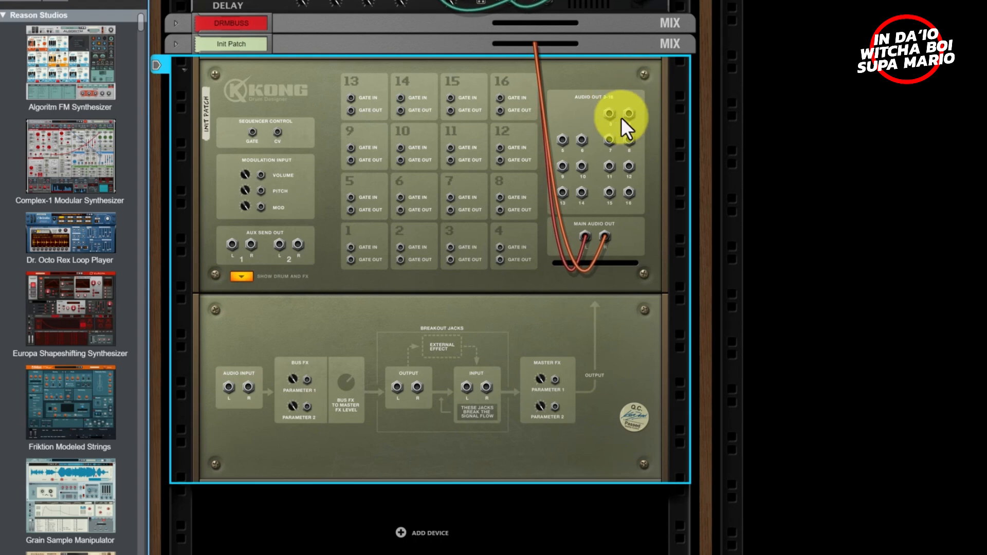
mouse_move(611, 113)
left_mouse_down()
mouse_move(704, 180)
mouse_move(610, 114)
left_mouse_up()
- Add a mix channel beneath Kong and cable Audio Out 3–4 into its Input L/R
right_click(522, 540)
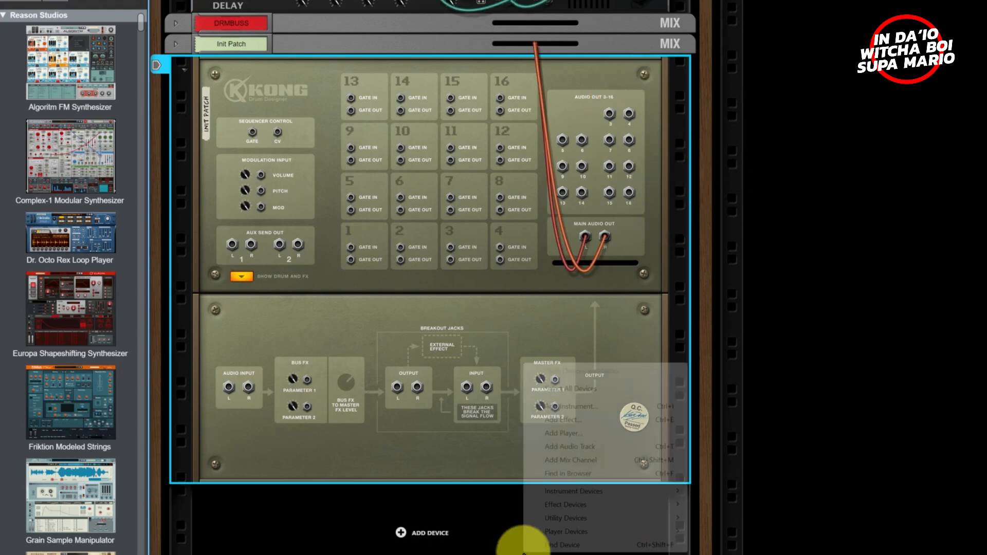
left_click(571, 459)
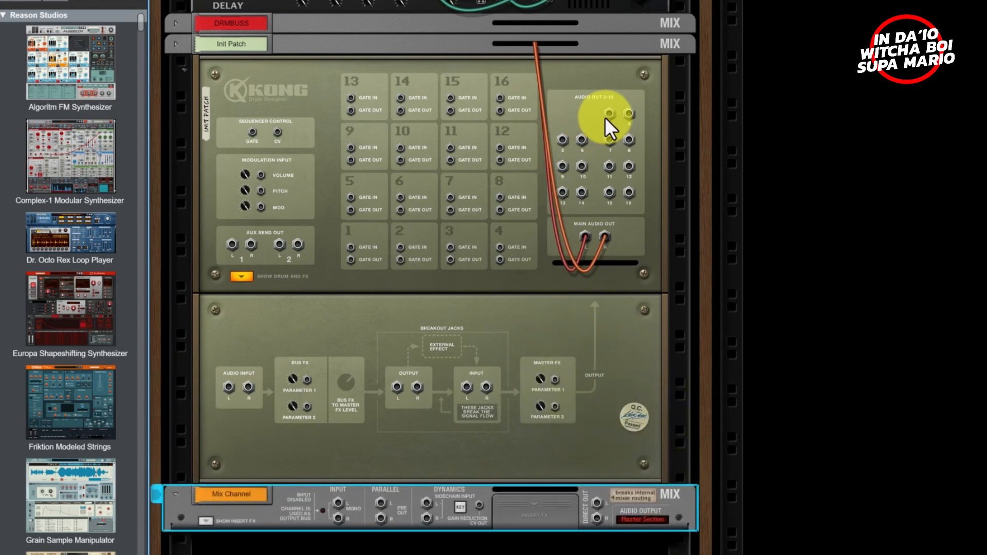
left_click_drag(605, 117, 338, 502)
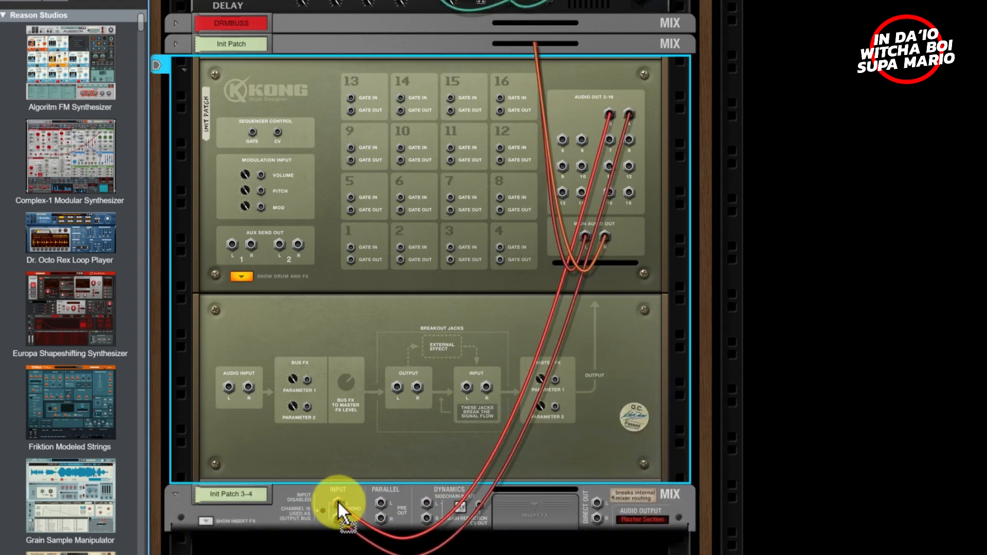
key("Tab")
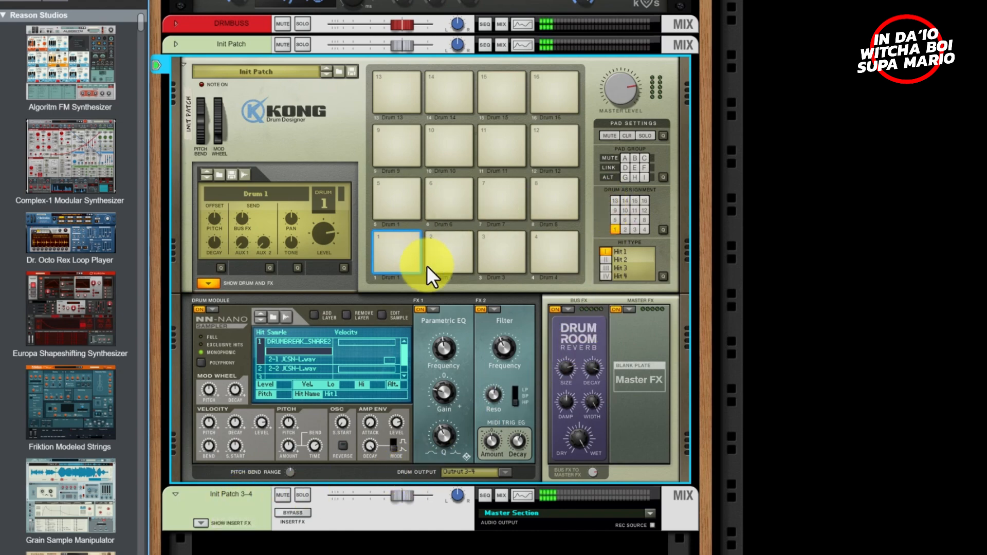
key("Tab")
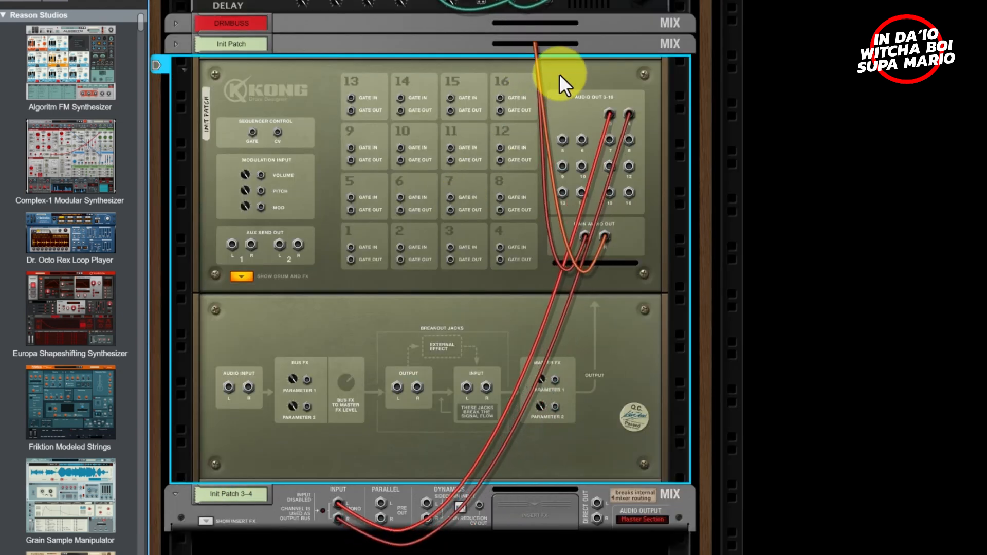
key("Tab")
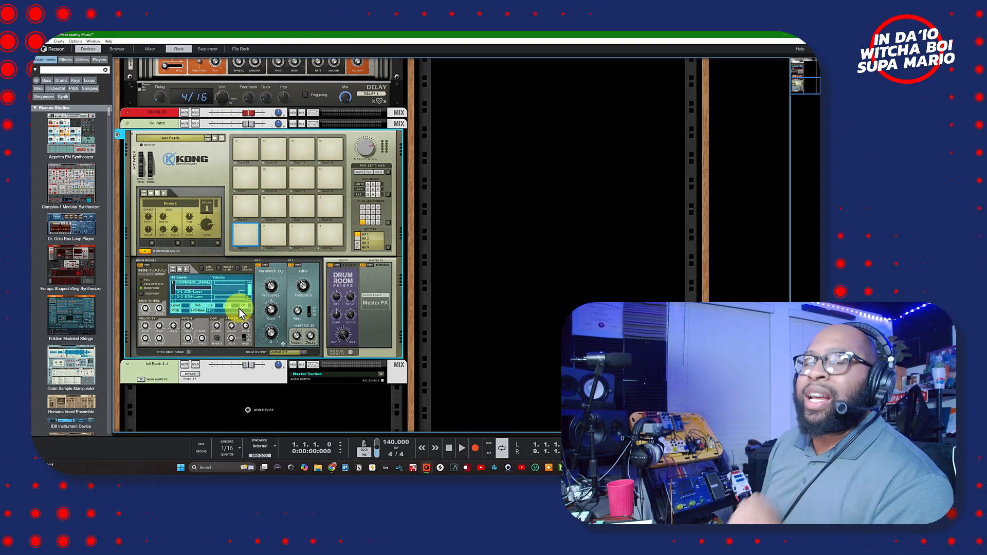
- Undo with Ctrl+Z, removing the Init Patch 3–4 mix channel and its Output 3–4 routing
key("ctrl+z")
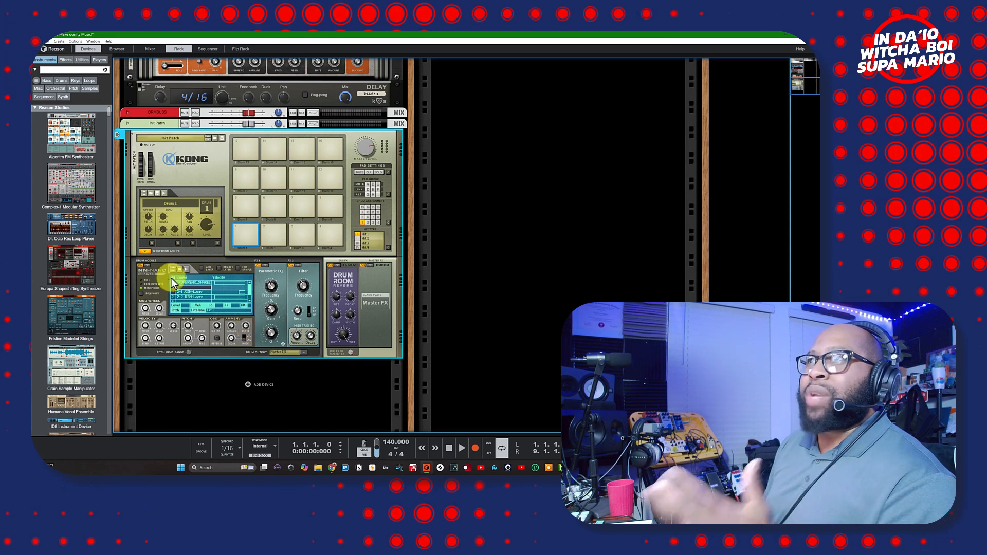